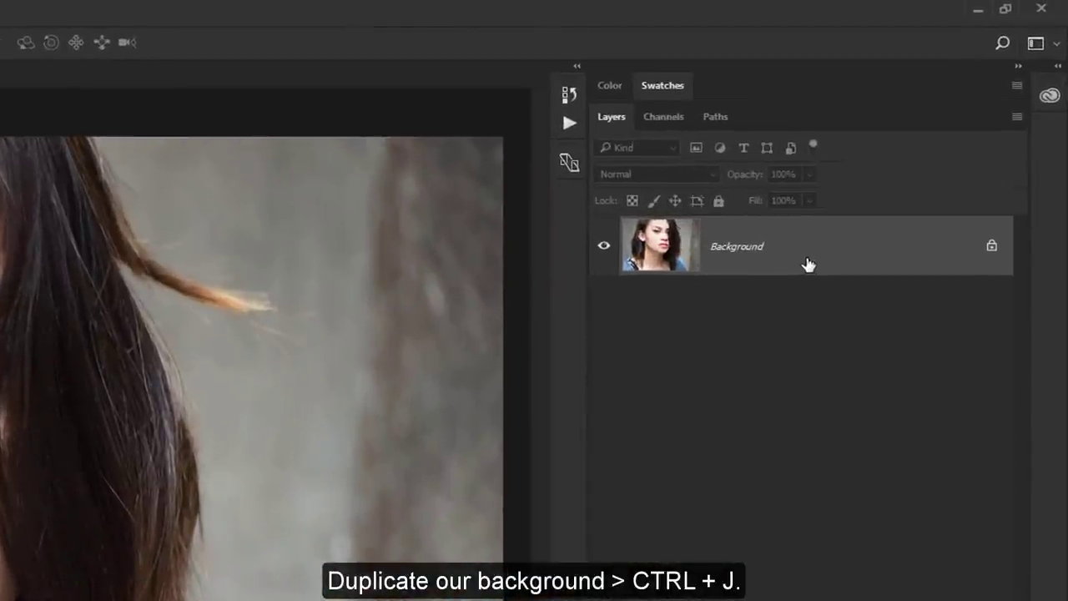
Duplicate the portrait layer, name the copy 'Desaturate', and desaturate it to black and white.
key("ctrl+j")
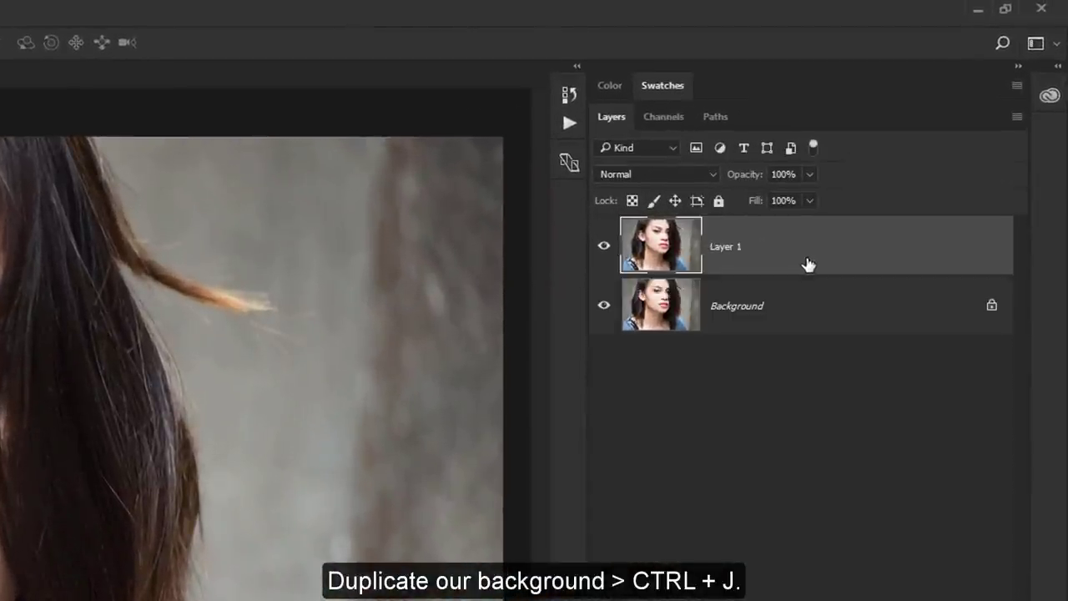
double_click(723, 246)
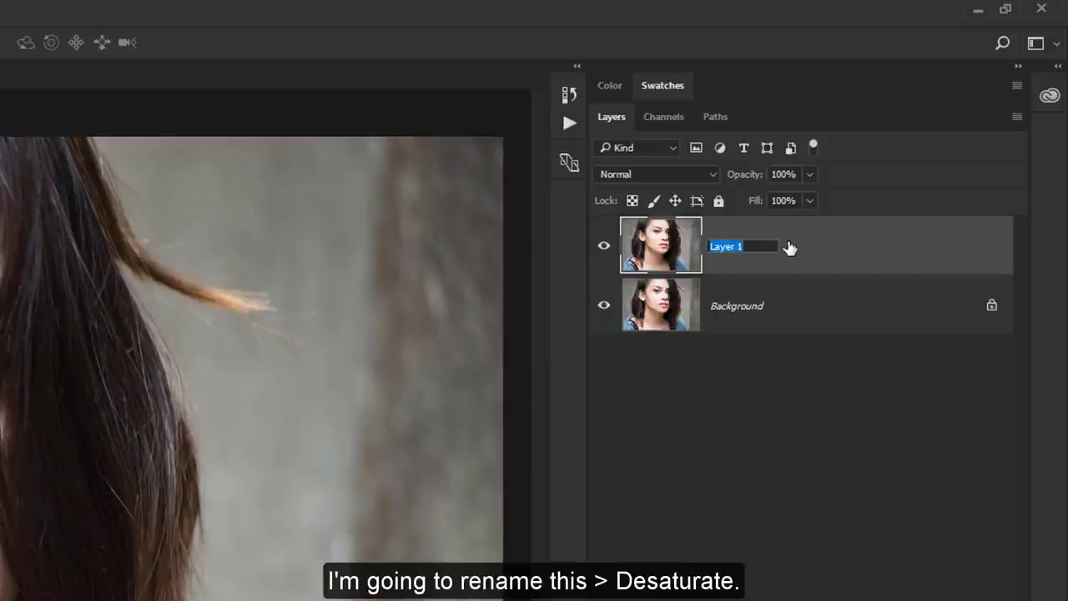
type("Desaturate")
key("Return")
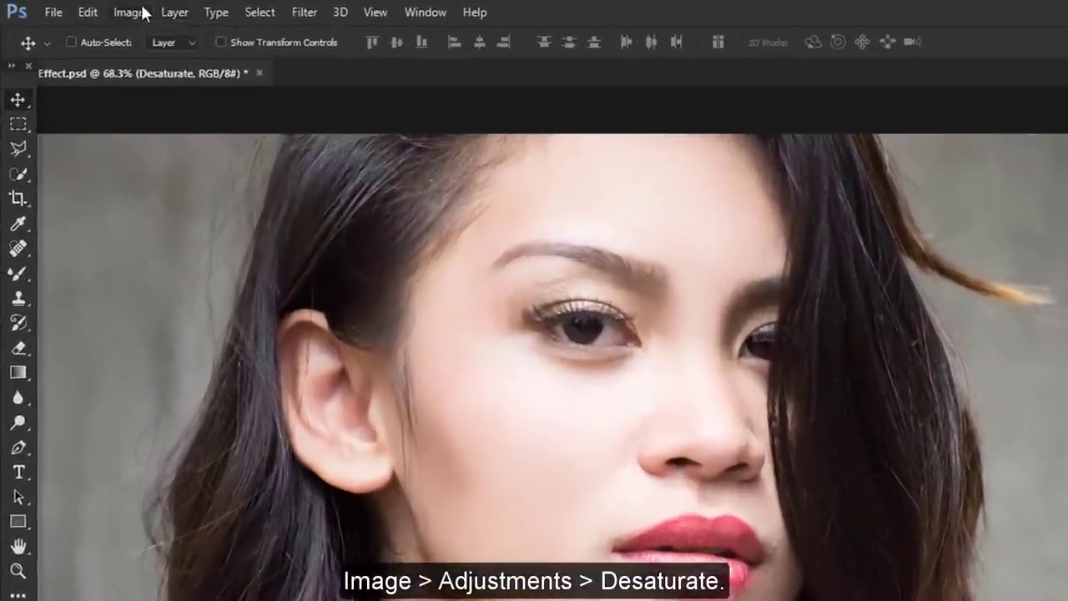
left_click(136, 12)
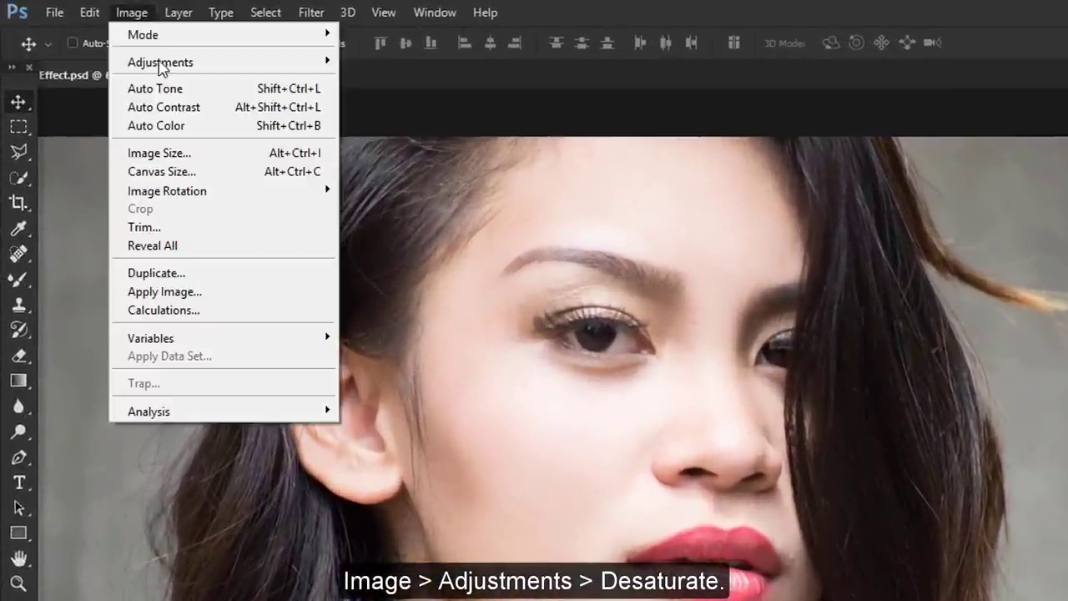
mouse_move(160, 62)
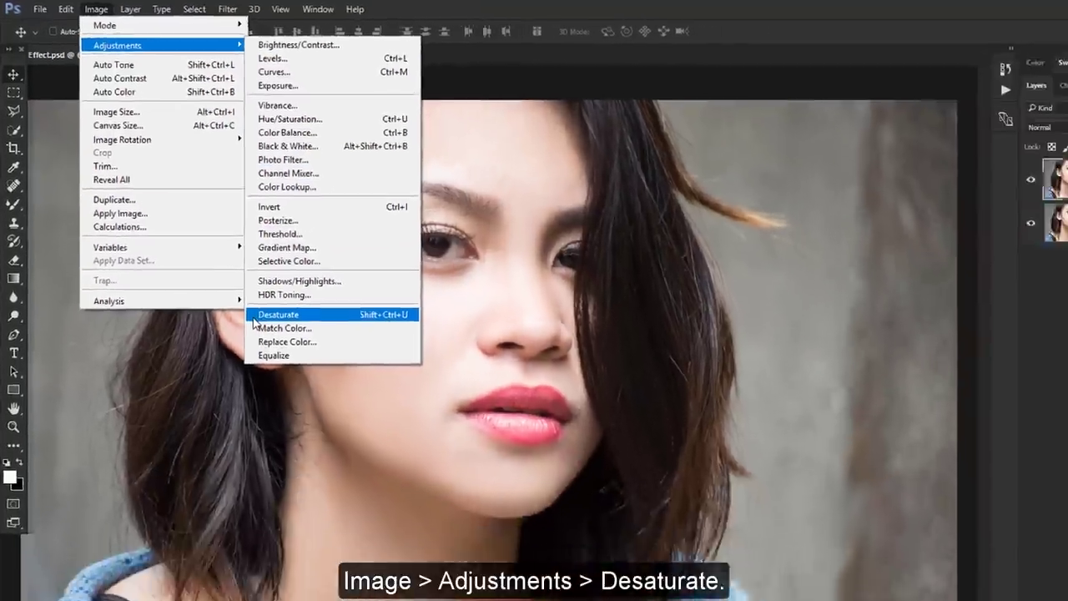
left_click(348, 435)
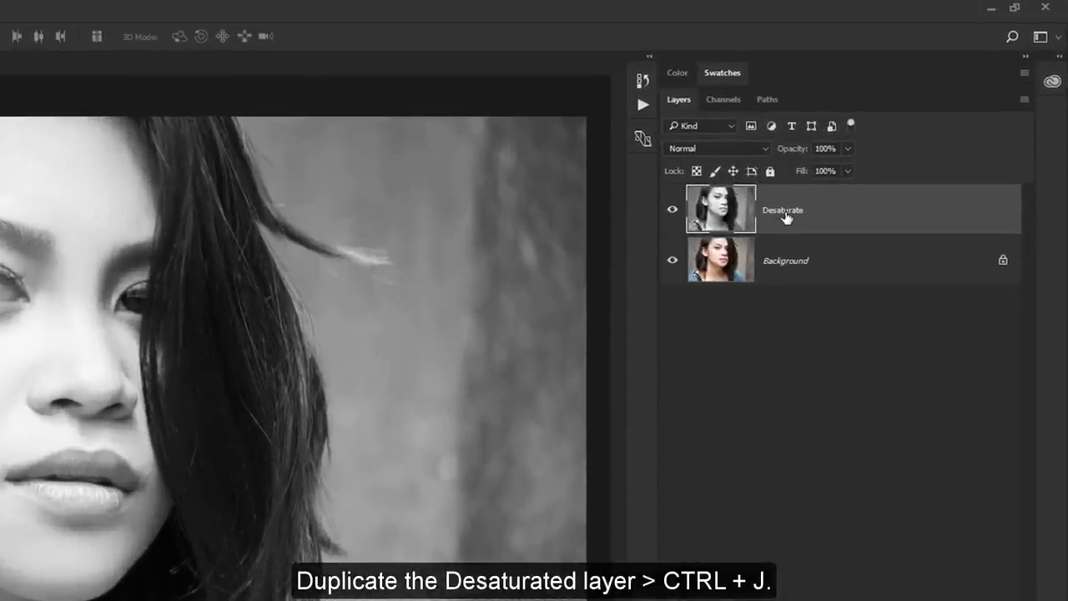
Duplicate the Desaturate layer and name the copy 'Find Edges + Invert'.
key("ctrl+j")
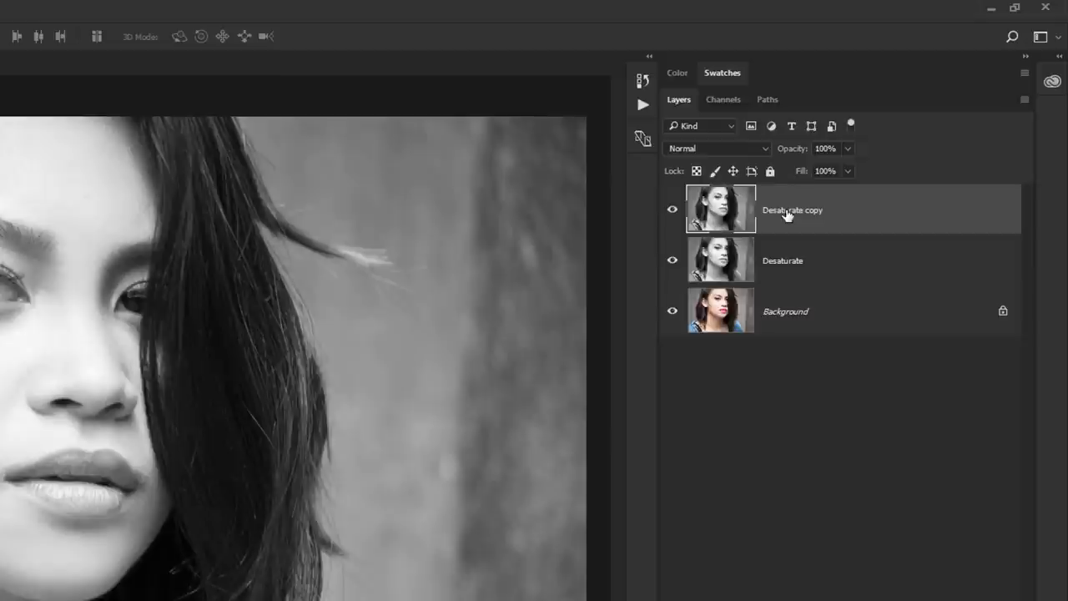
double_click(788, 210)
key("BackSpace")
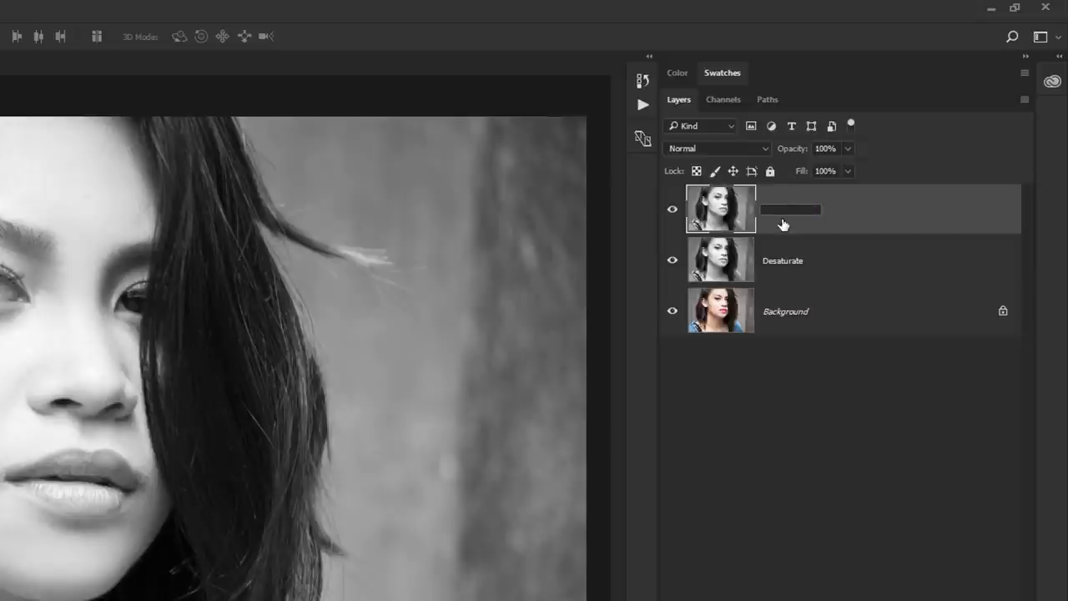
type("Find Edges")
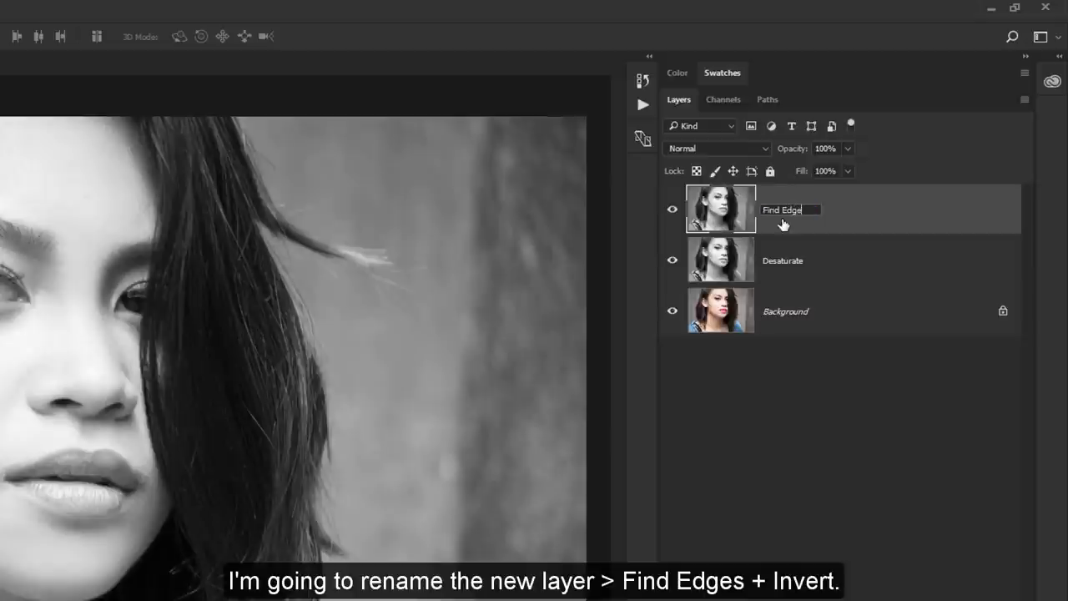
type(" + Invert")
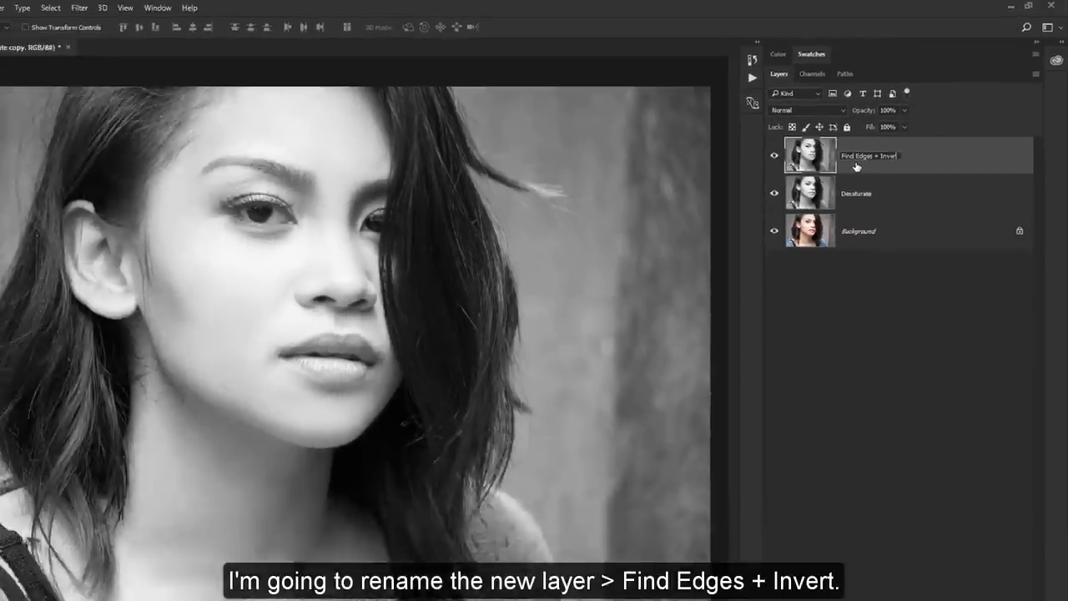
key("Return")
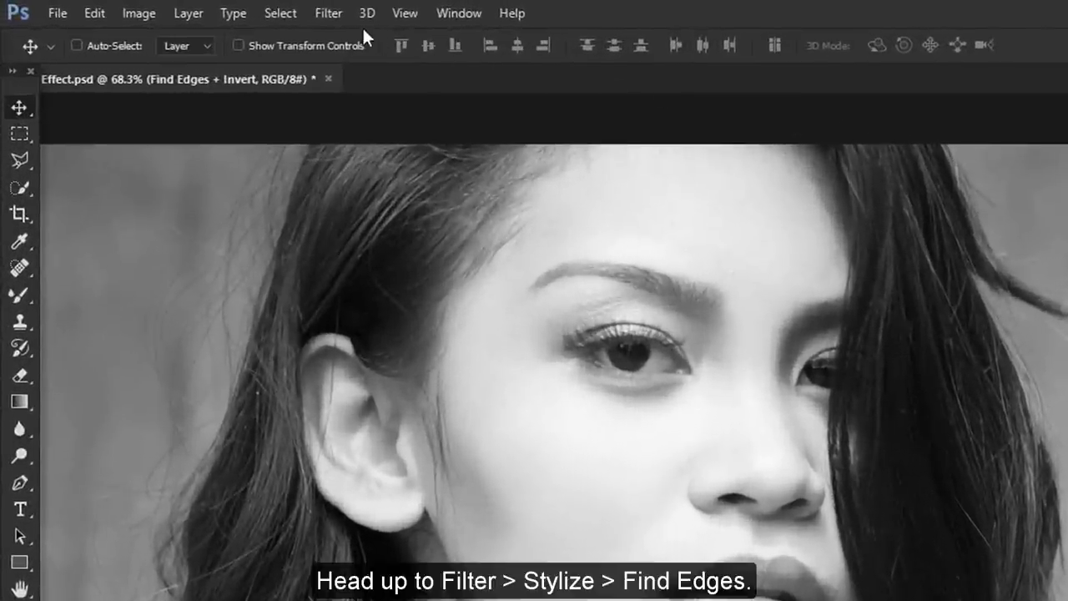
Apply Find Edges and invert the layer into white outlines on black.
left_click(330, 13)
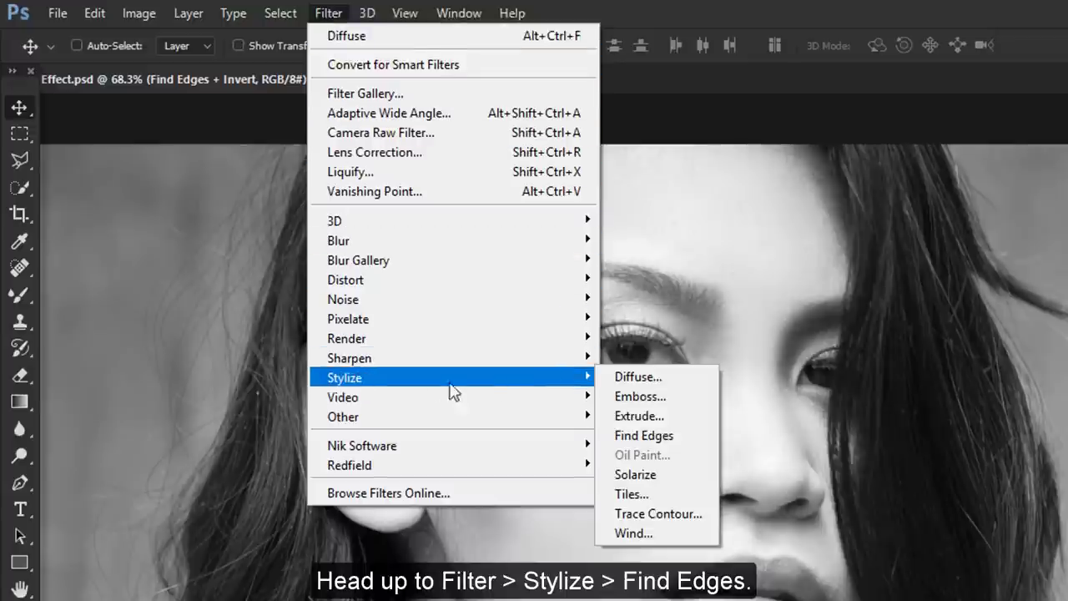
mouse_move(302, 331)
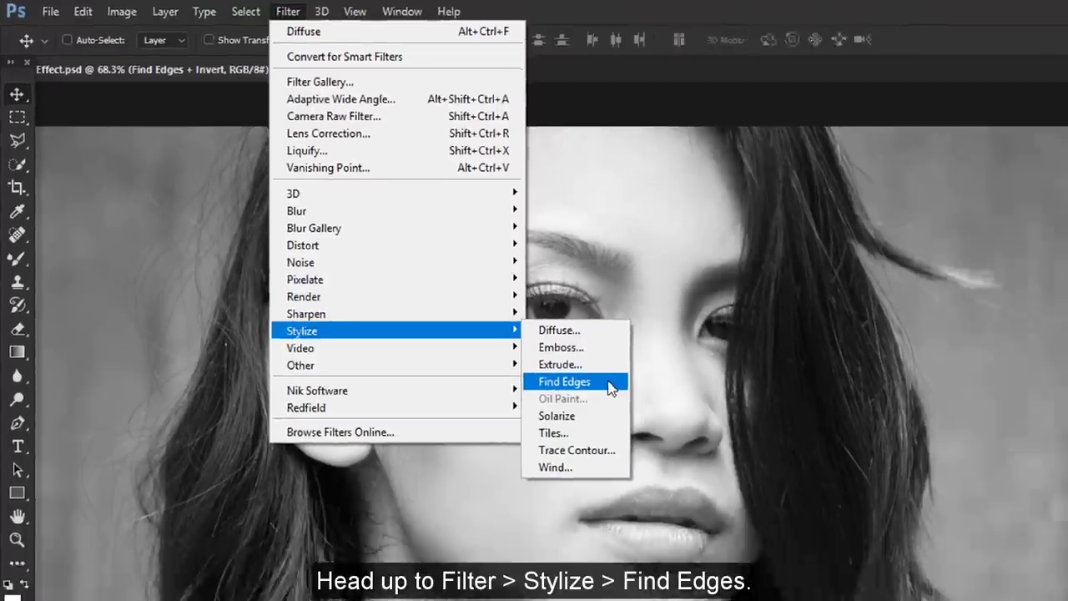
left_click(698, 442)
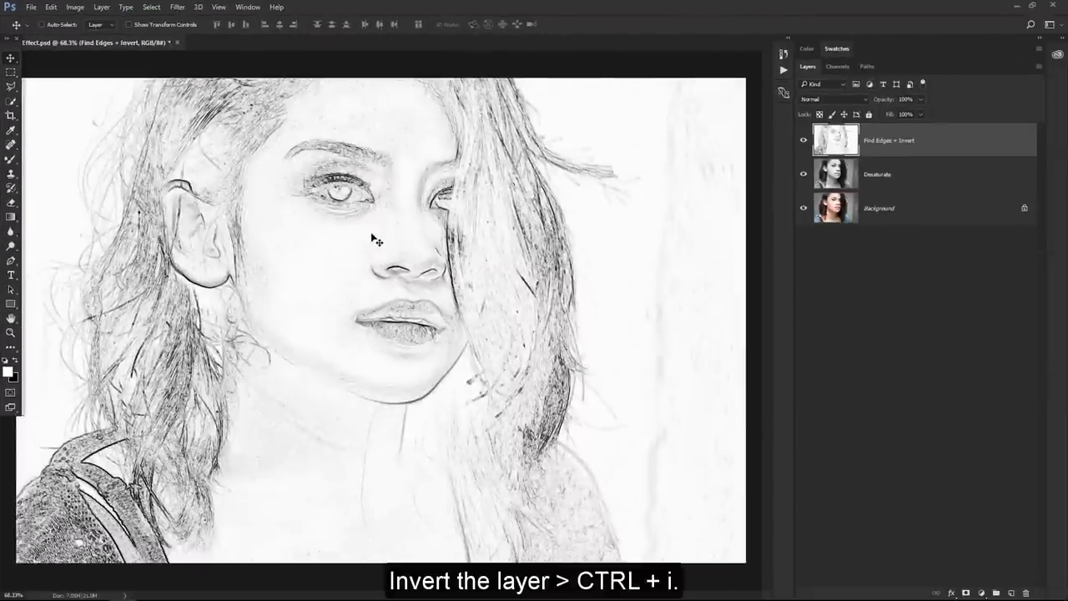
key("ctrl+i")
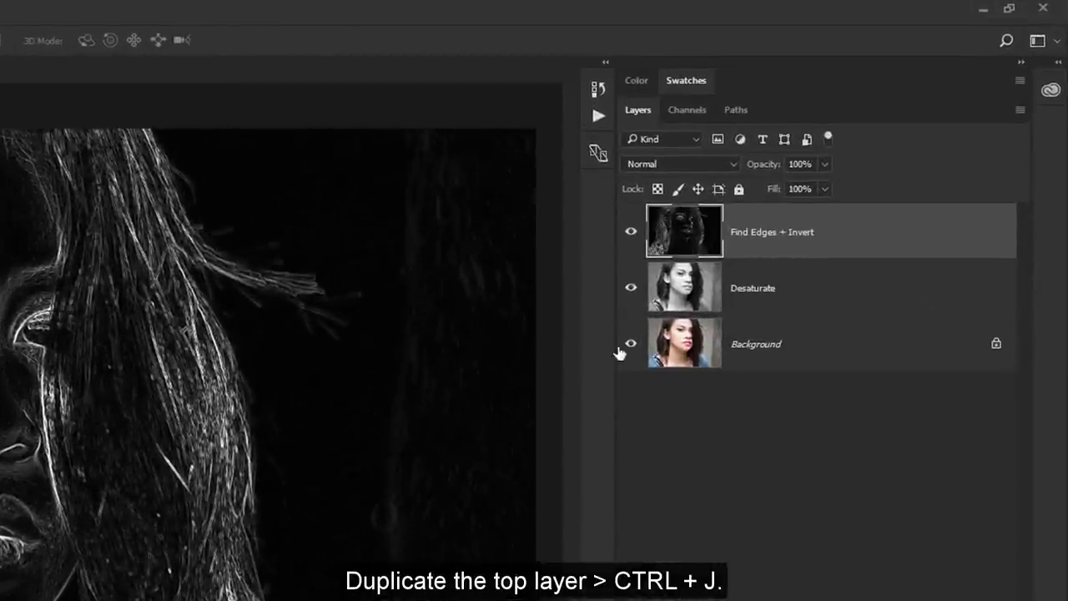
Duplicate the Find Edges + Invert layer and name the copy 'Diffuse'.
key("ctrl+j")
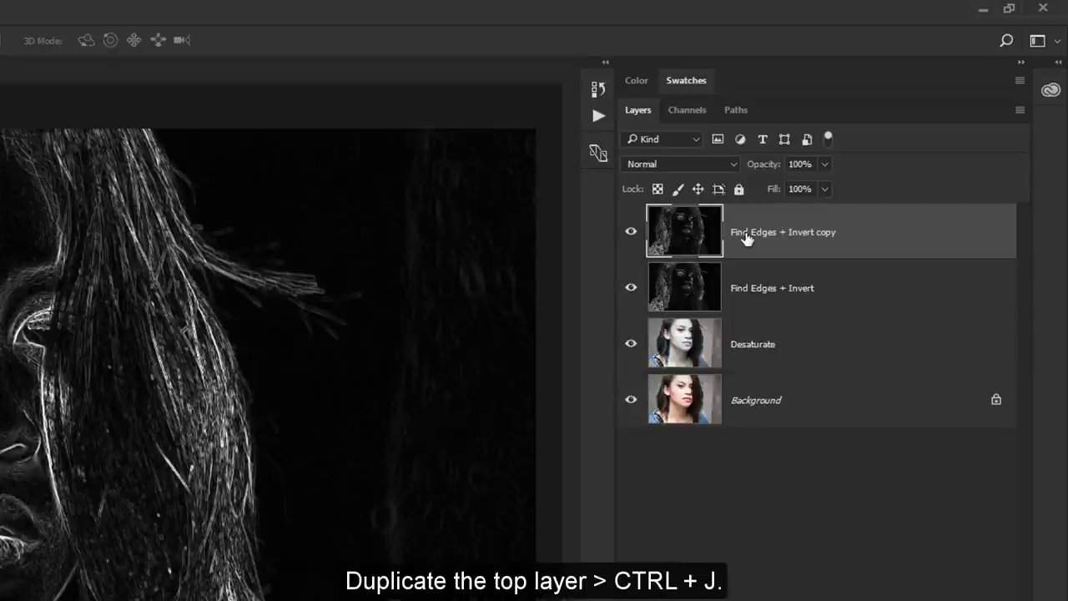
double_click(746, 234)
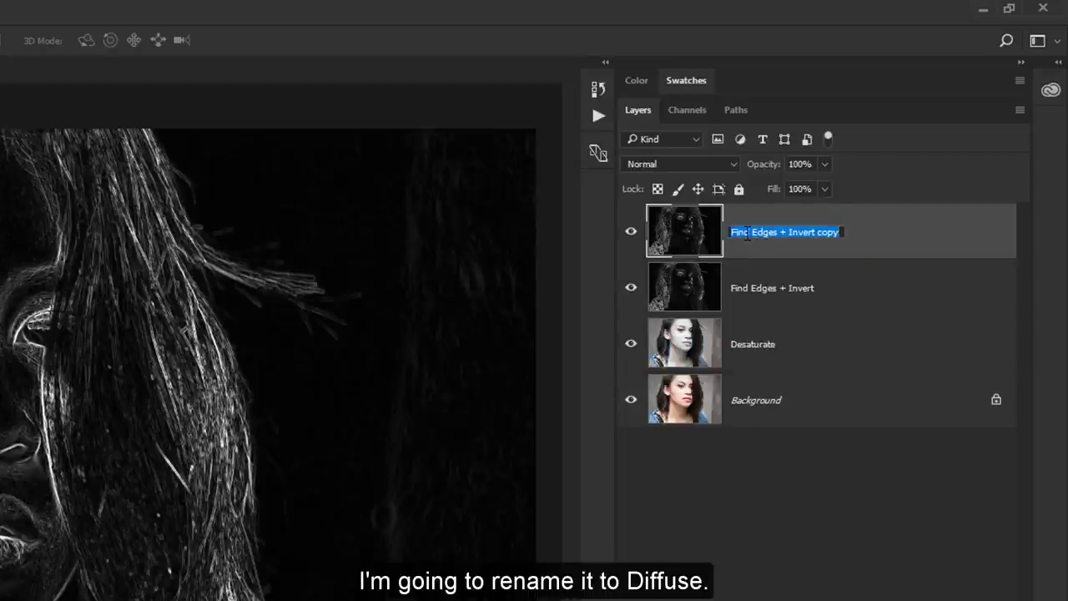
type("Diffuse")
key("Return")
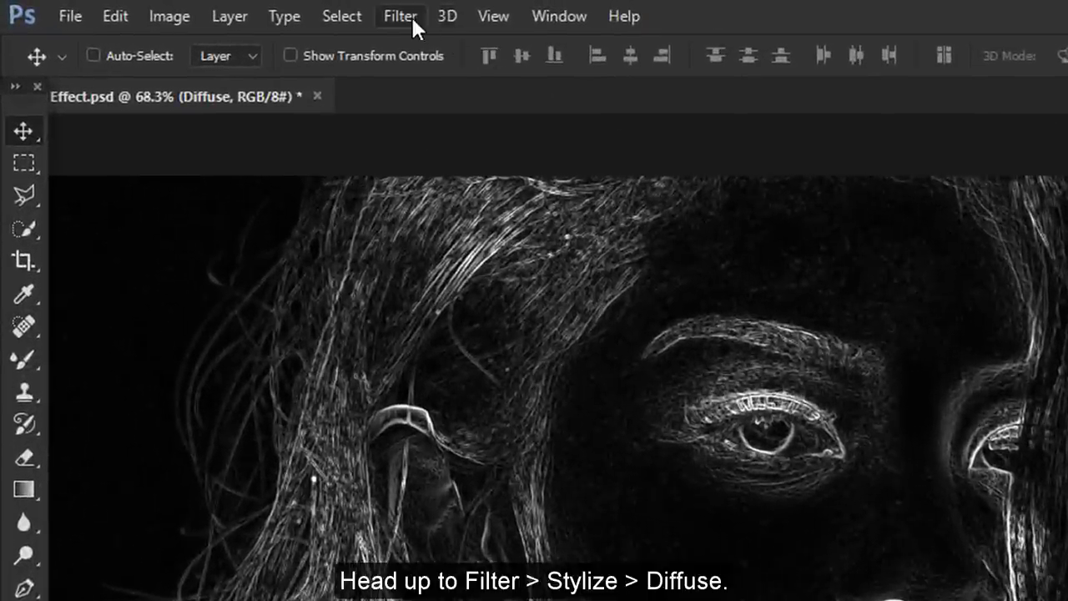
Apply the Stylize Diffuse filter in Anisotropic mode to the Diffuse layer.
left_click(182, 8)
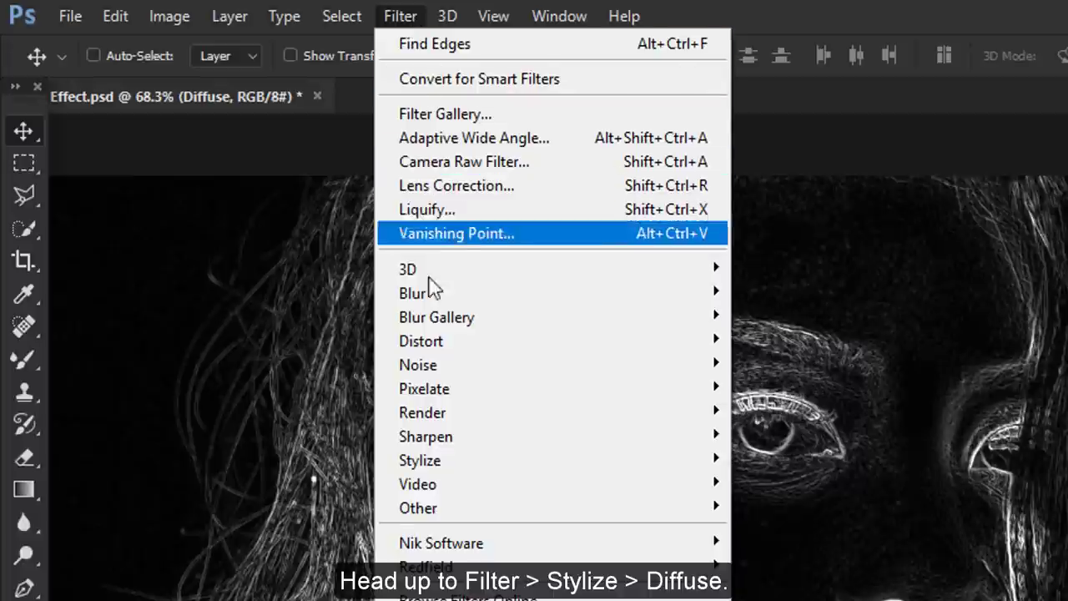
mouse_move(377, 414)
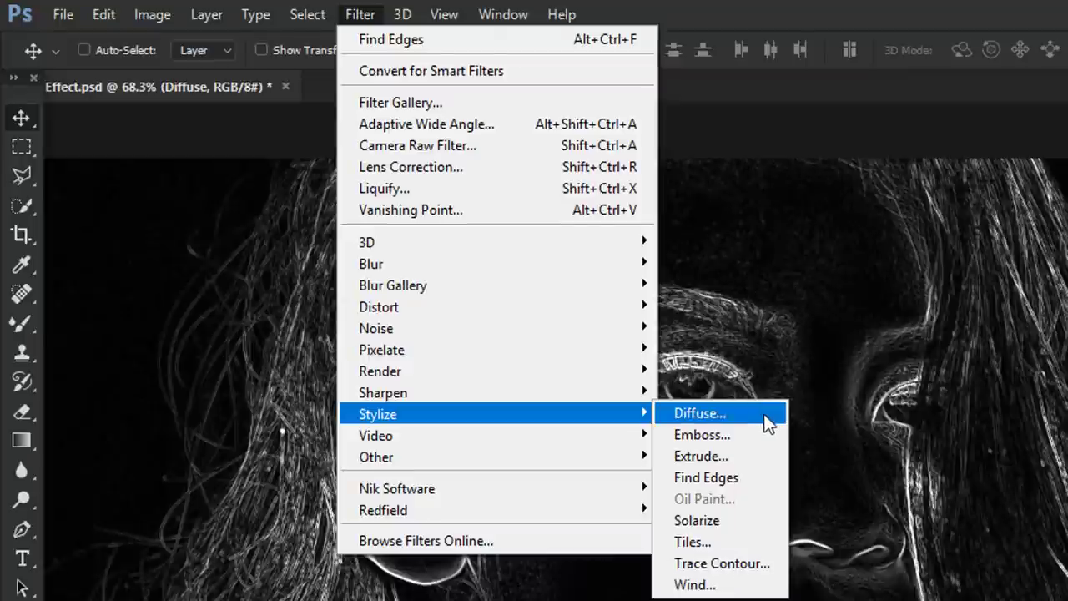
left_click(766, 422)
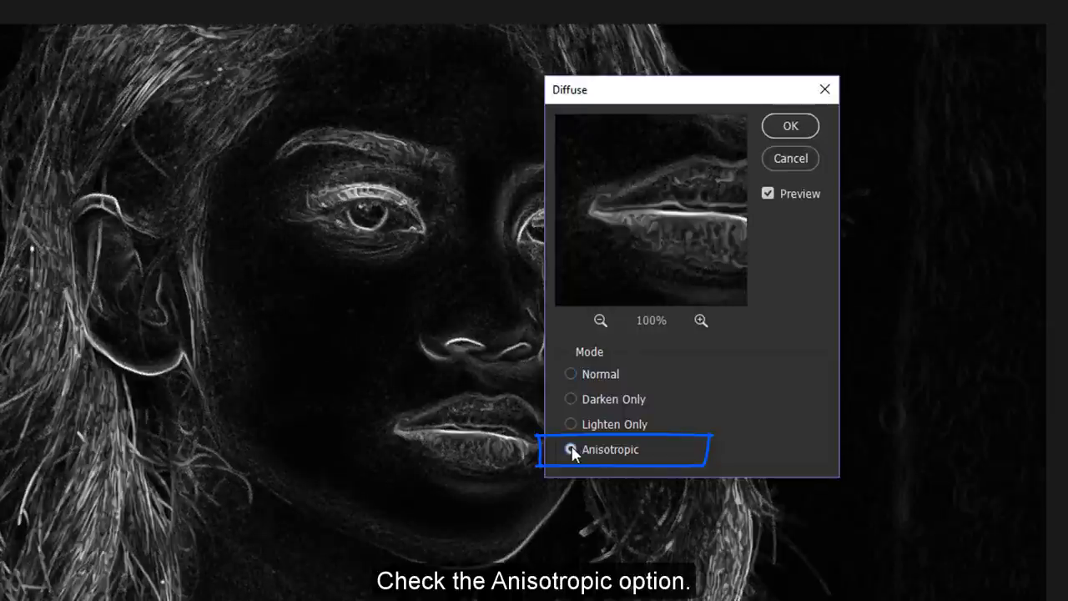
left_click(791, 127)
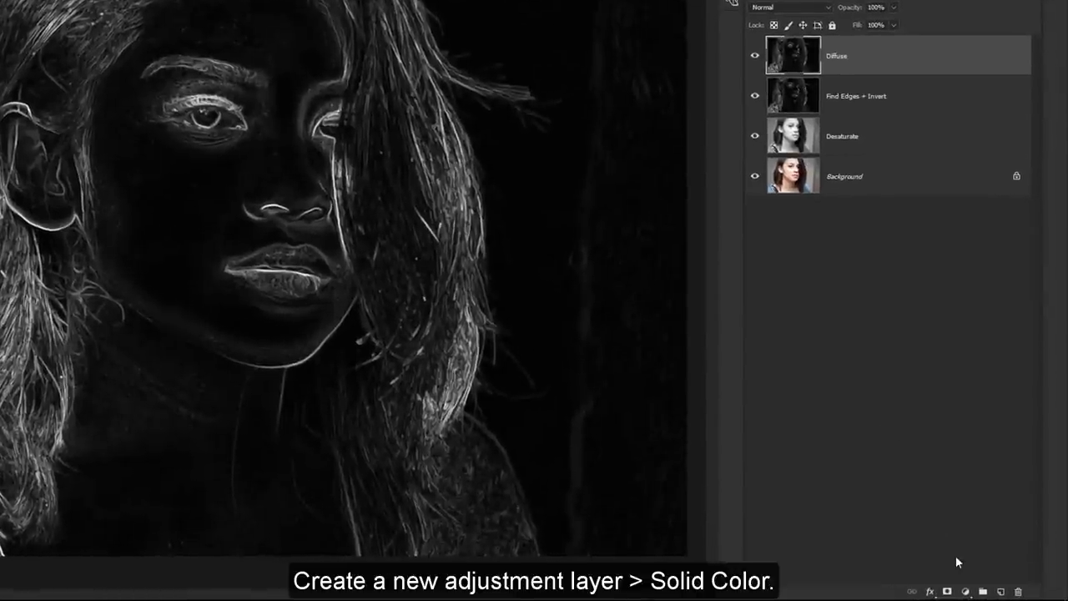
Add a #0066ff Solid Color fill layer set to Color blend mode.
left_click(965, 591)
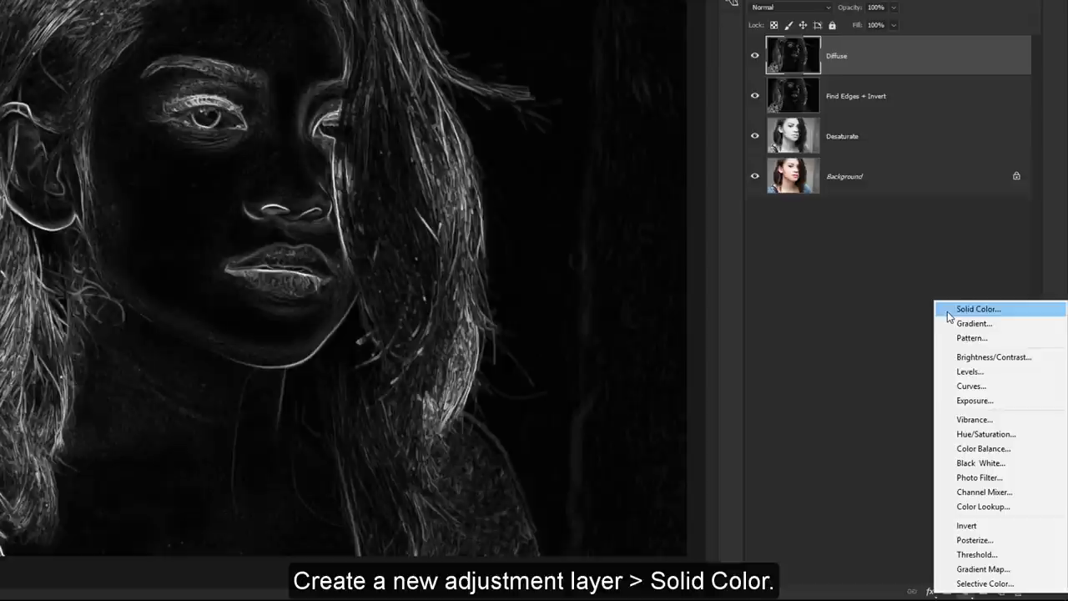
left_click(979, 308)
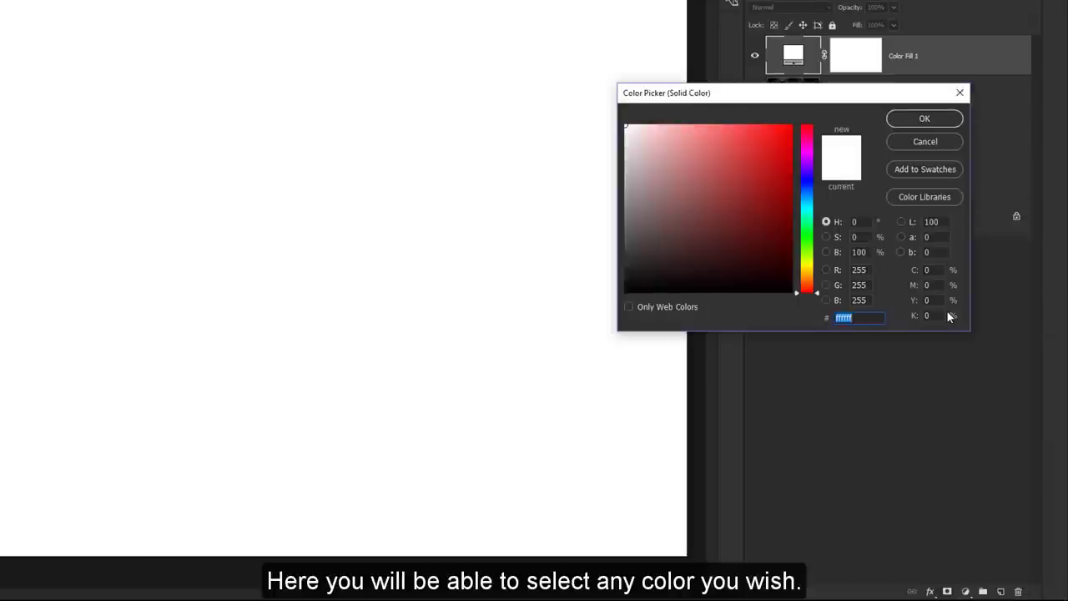
left_click(807, 193)
left_click_drag(767, 167, 803, 118)
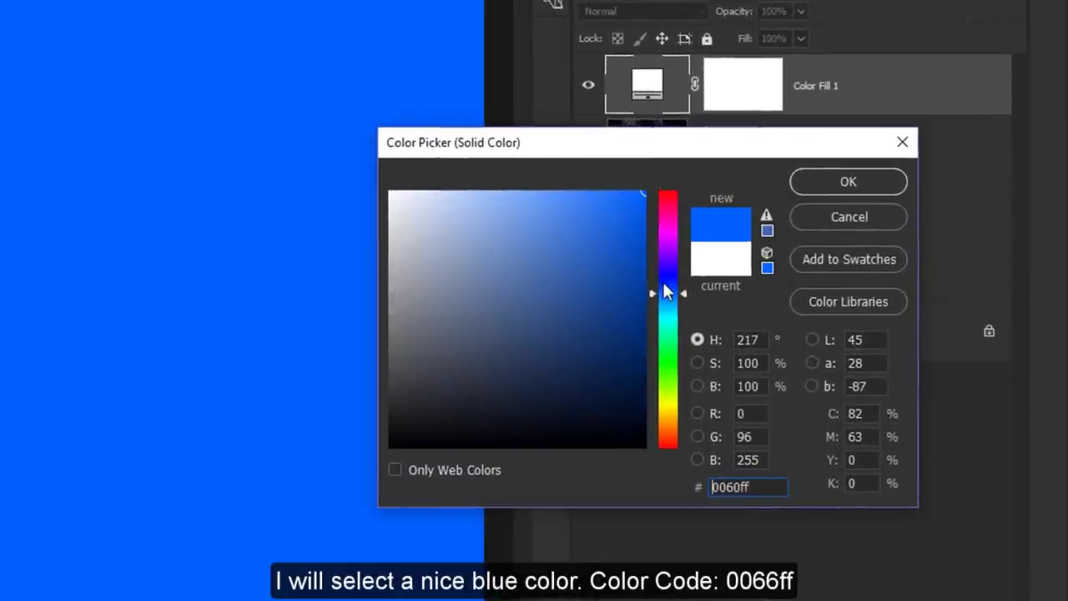
left_click_drag(666, 291, 666, 294)
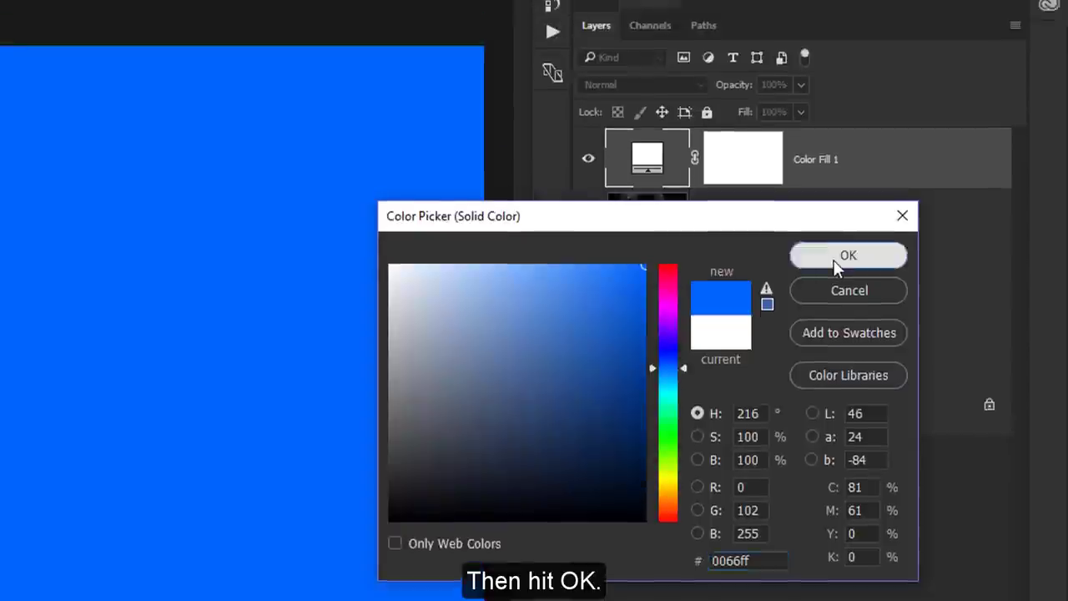
left_click(837, 263)
left_click(742, 149)
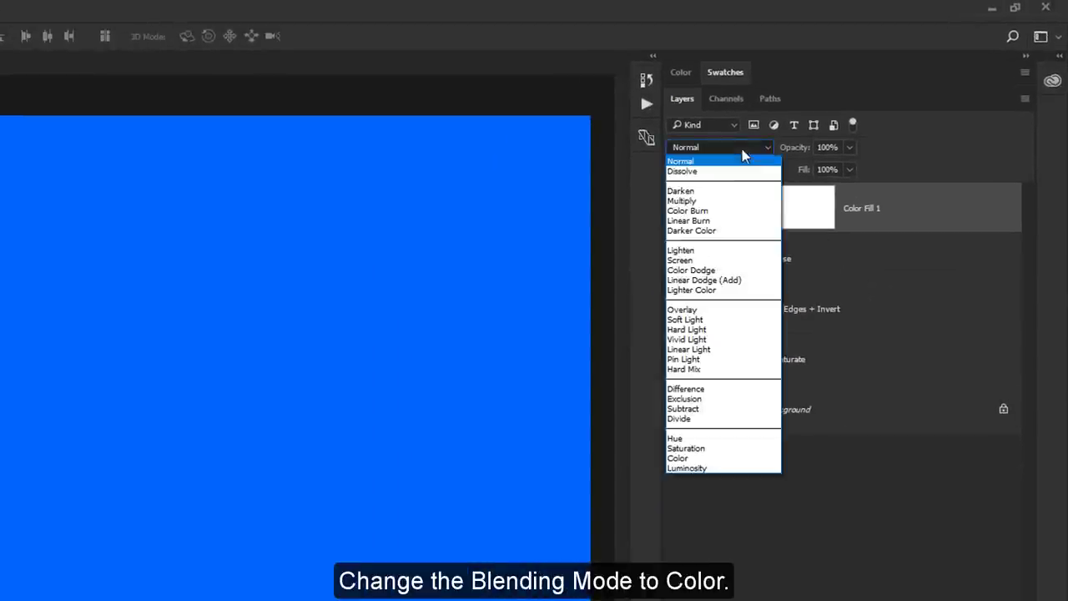
left_click(744, 458)
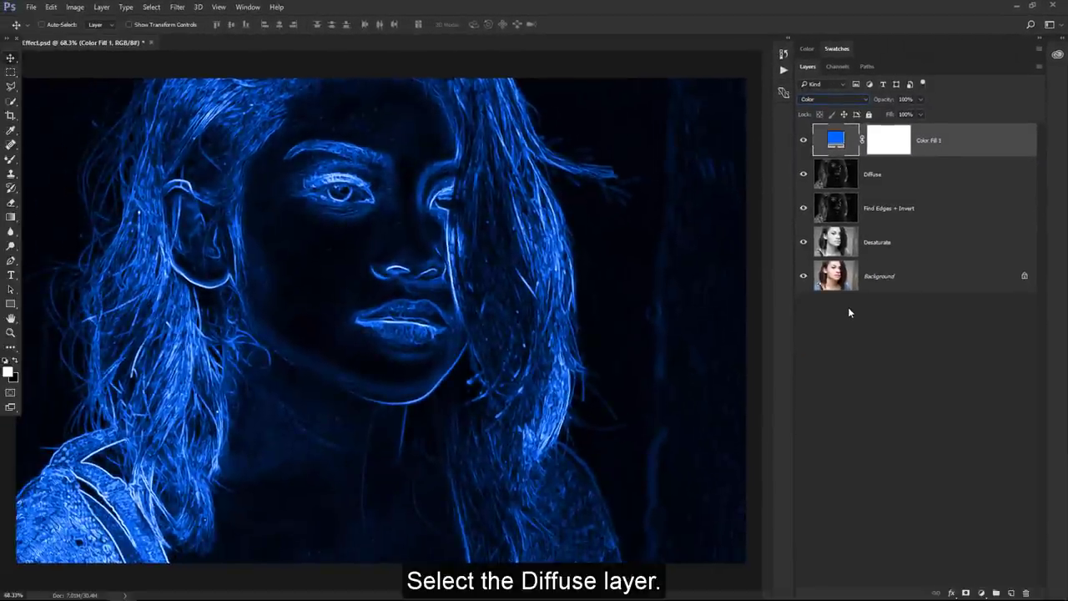
Add a Levels adjustment (6, 1.00, 201) above the Diffuse layer to brighten the blue outlines.
left_click(940, 185)
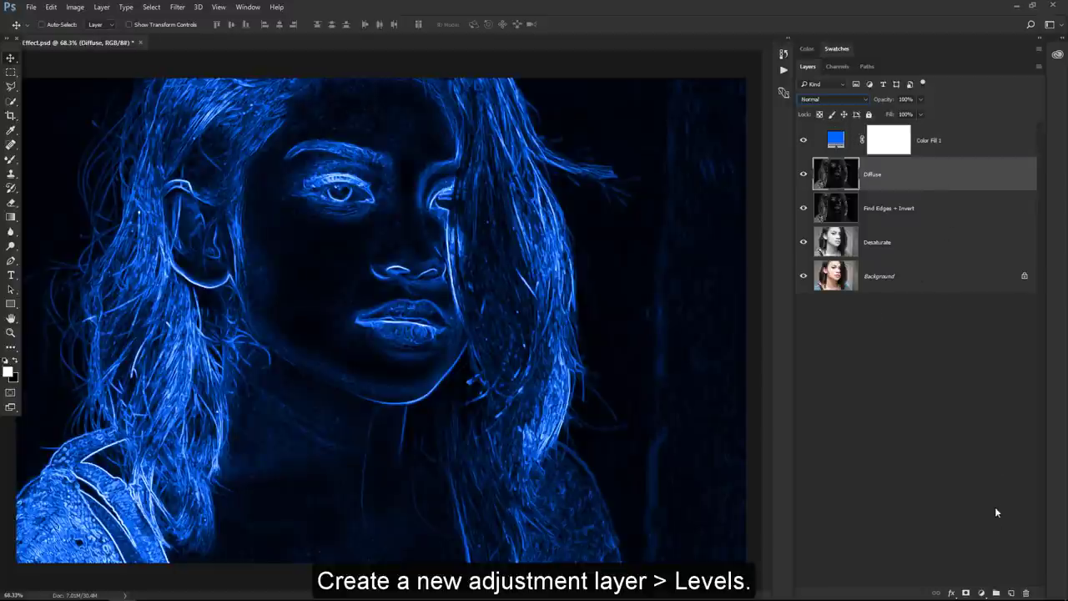
left_click(981, 594)
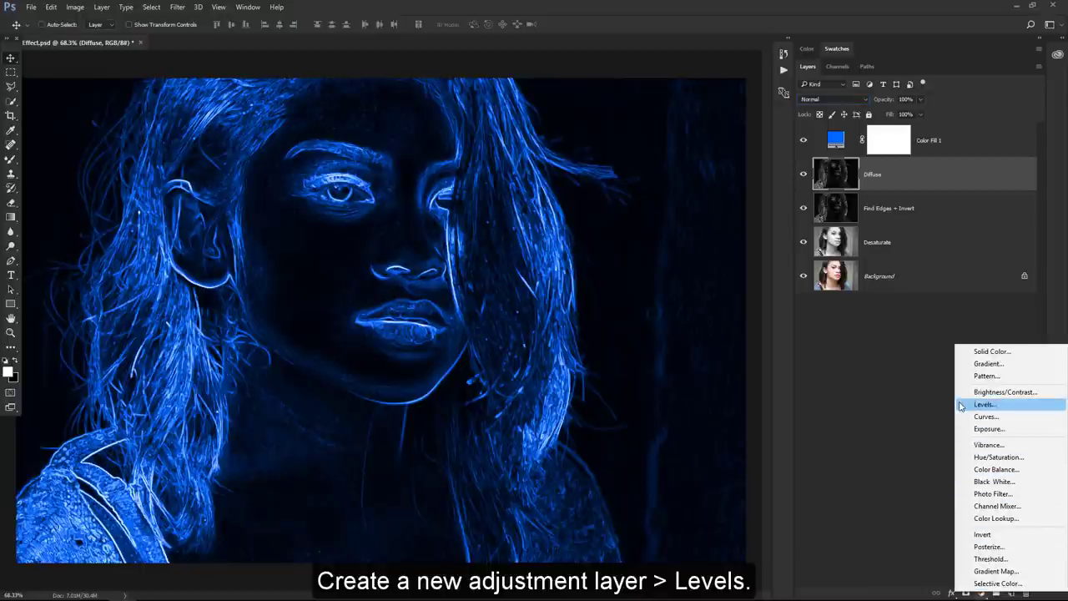
left_click(961, 406)
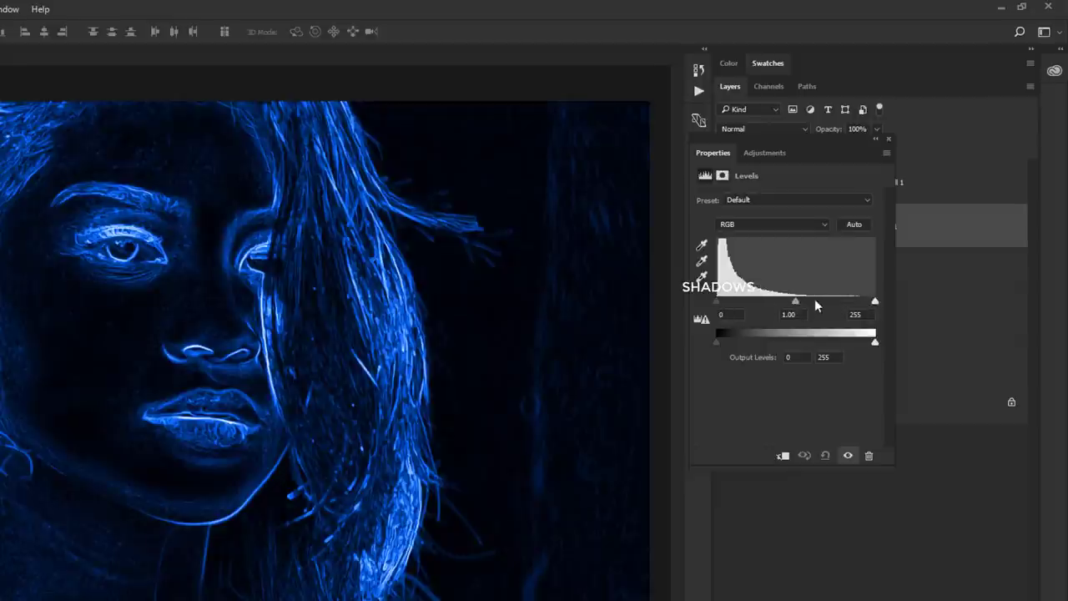
left_click_drag(874, 302, 853, 302)
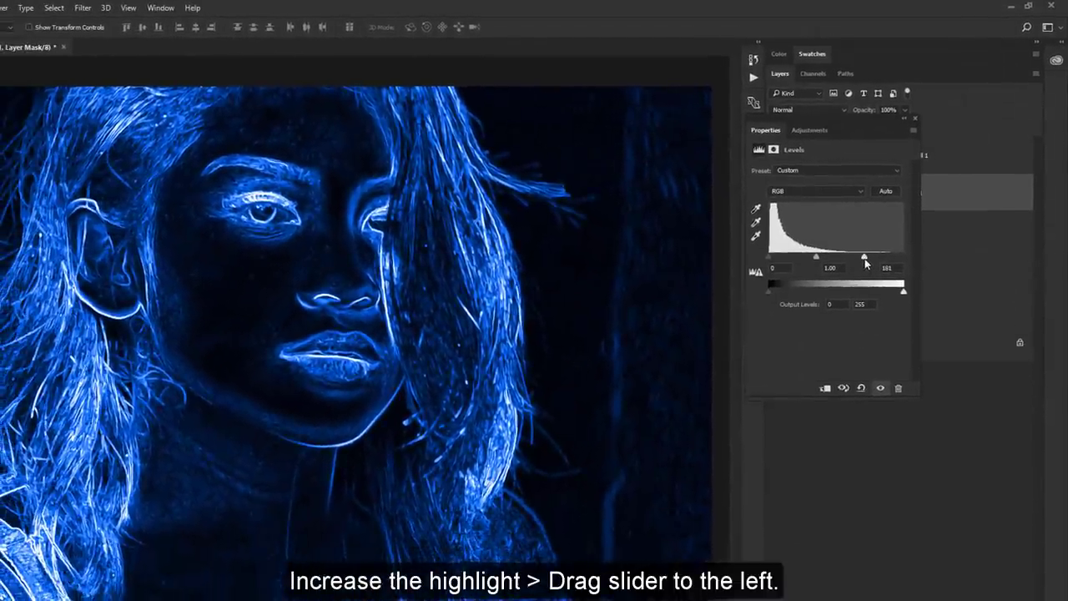
left_click_drag(854, 302, 876, 266)
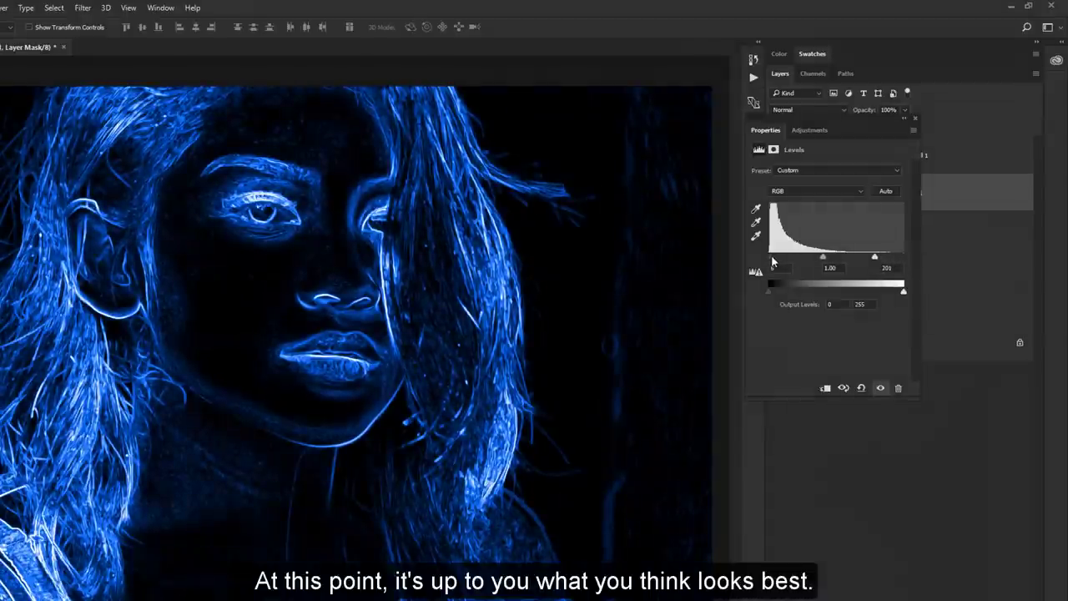
left_click_drag(821, 259, 825, 263)
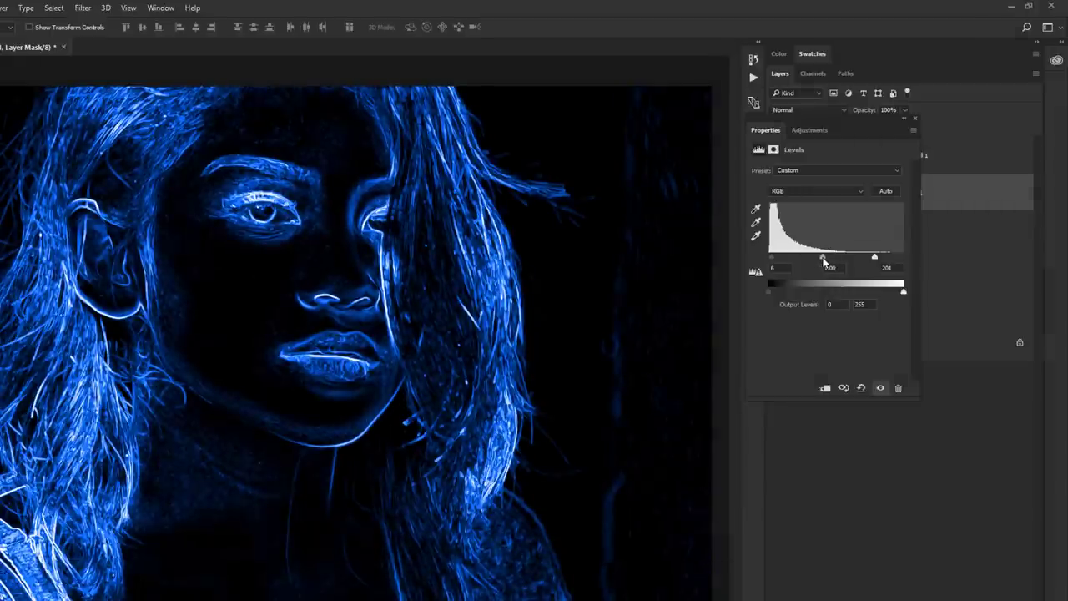
left_click(915, 119)
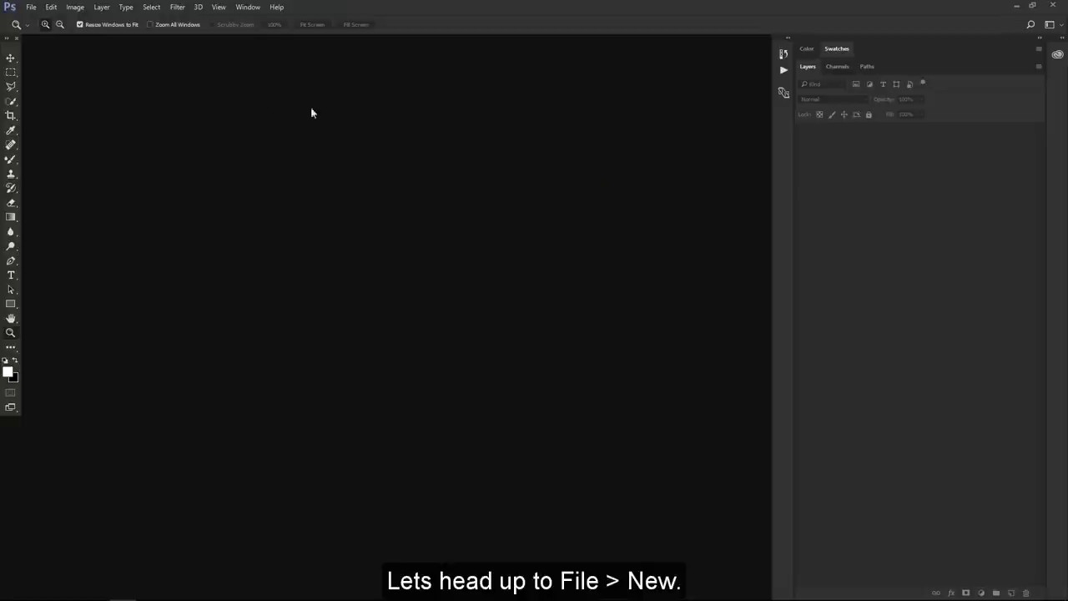
Create a new white 1280 × 720 px document at 72 ppi.
left_click(31, 7)
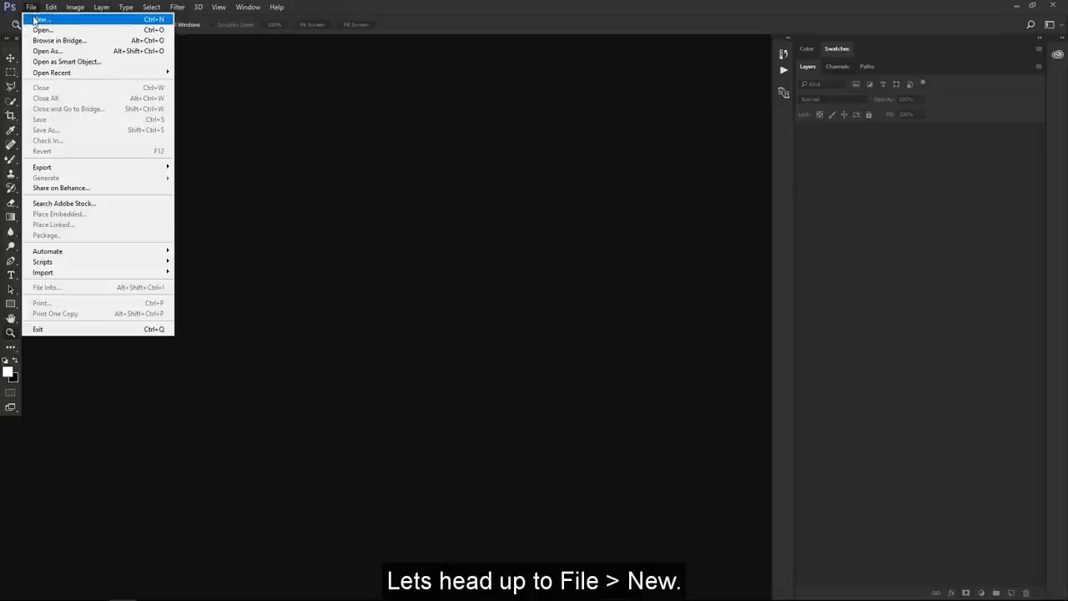
left_click(67, 20)
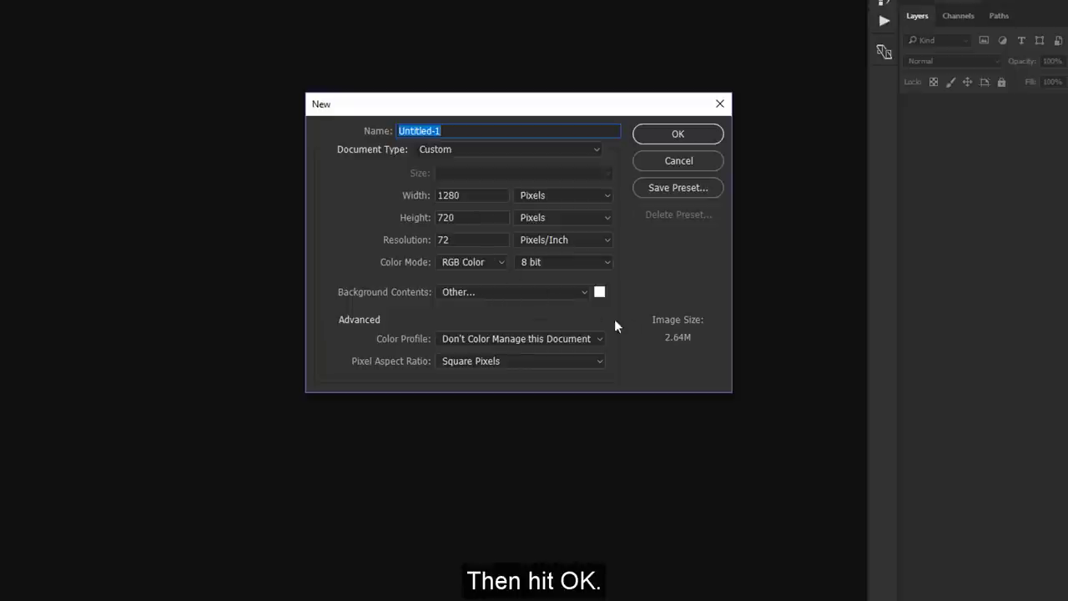
left_click(672, 135)
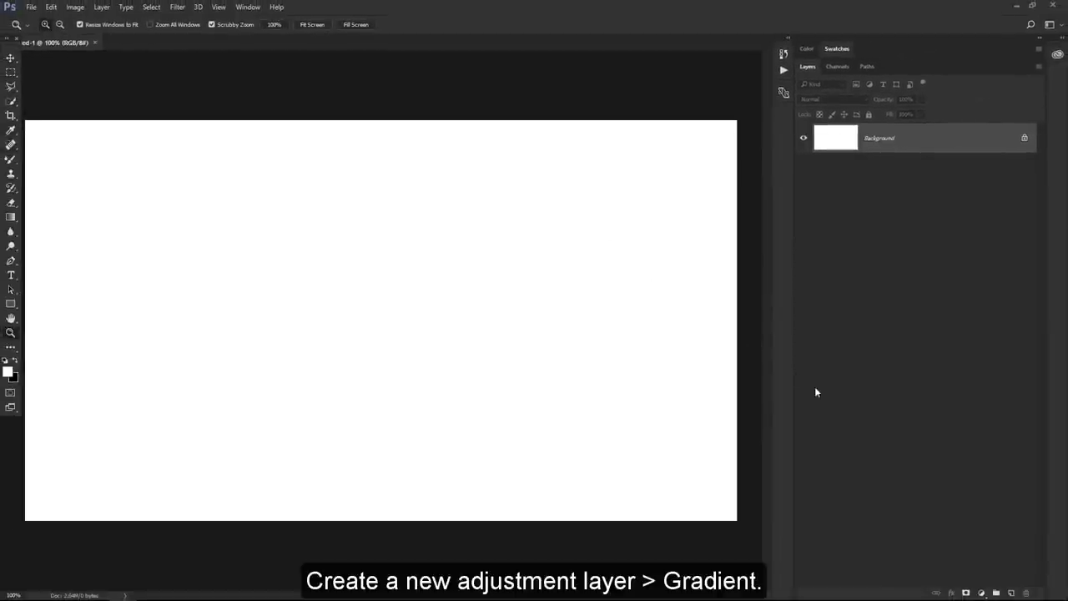
Add a gradient fill layer using the Foreground to Background black-to-white preset.
left_click(985, 592)
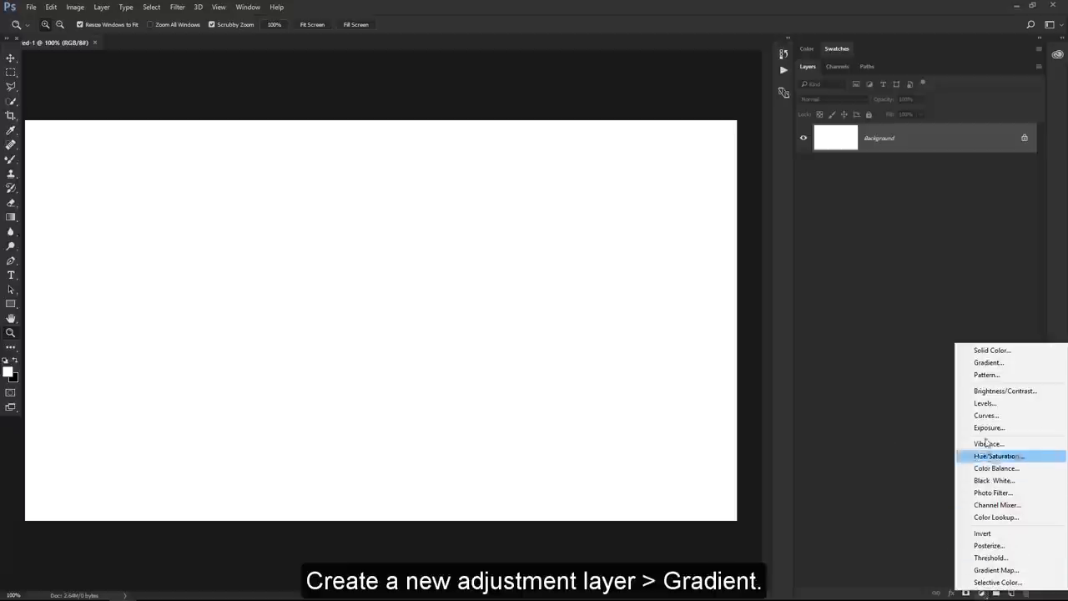
left_click(962, 363)
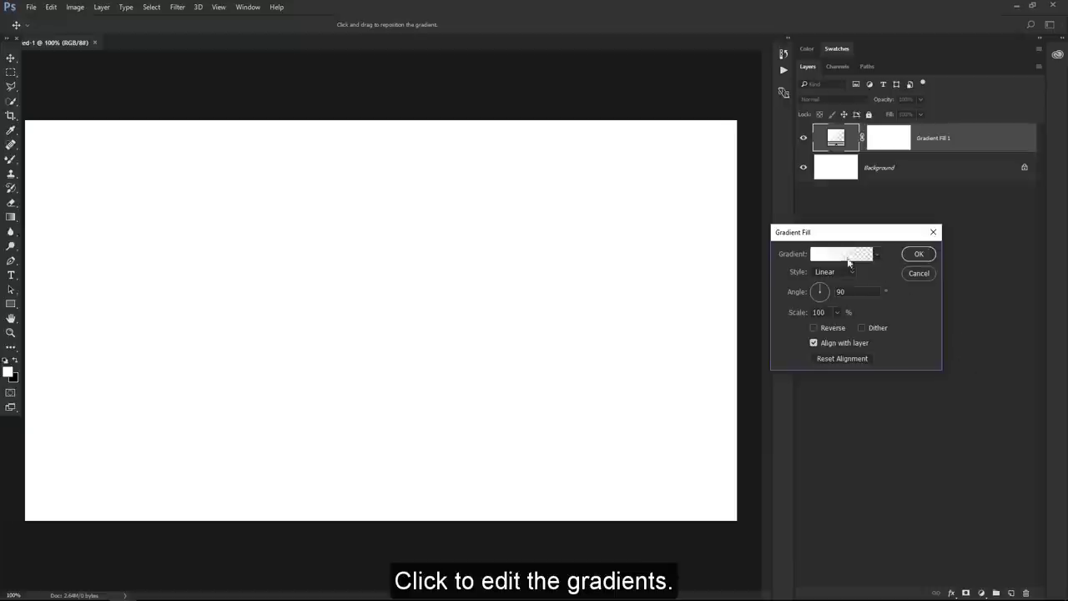
left_click(849, 255)
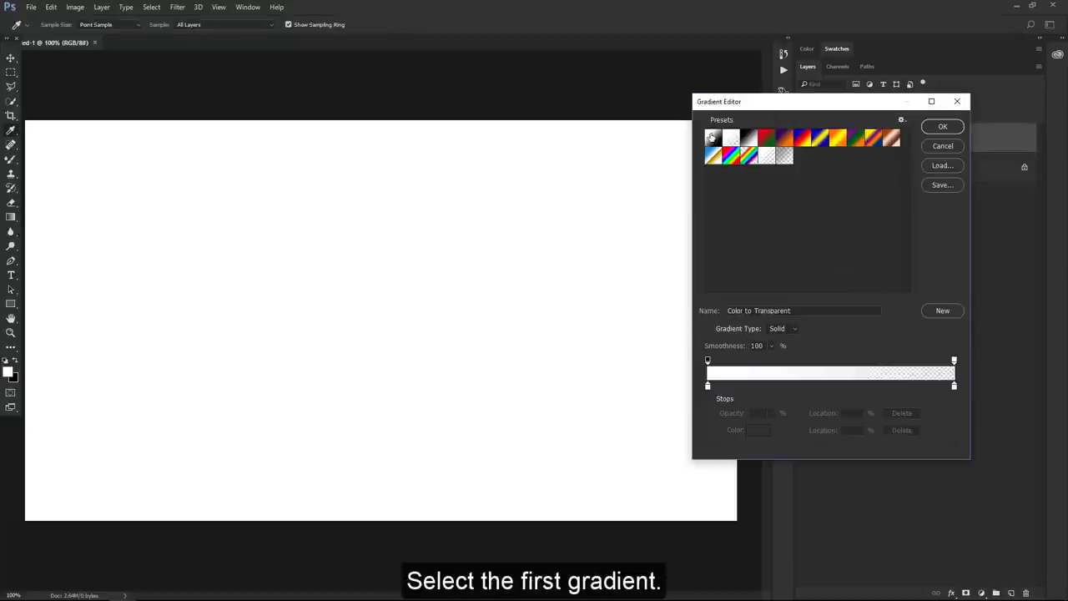
left_click(712, 138)
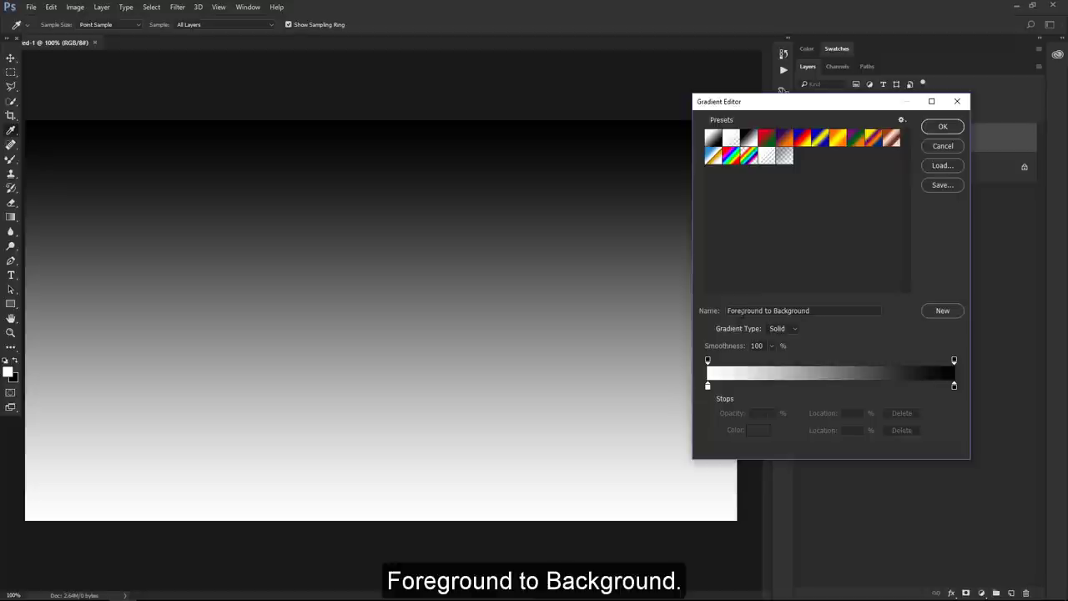
left_click(944, 127)
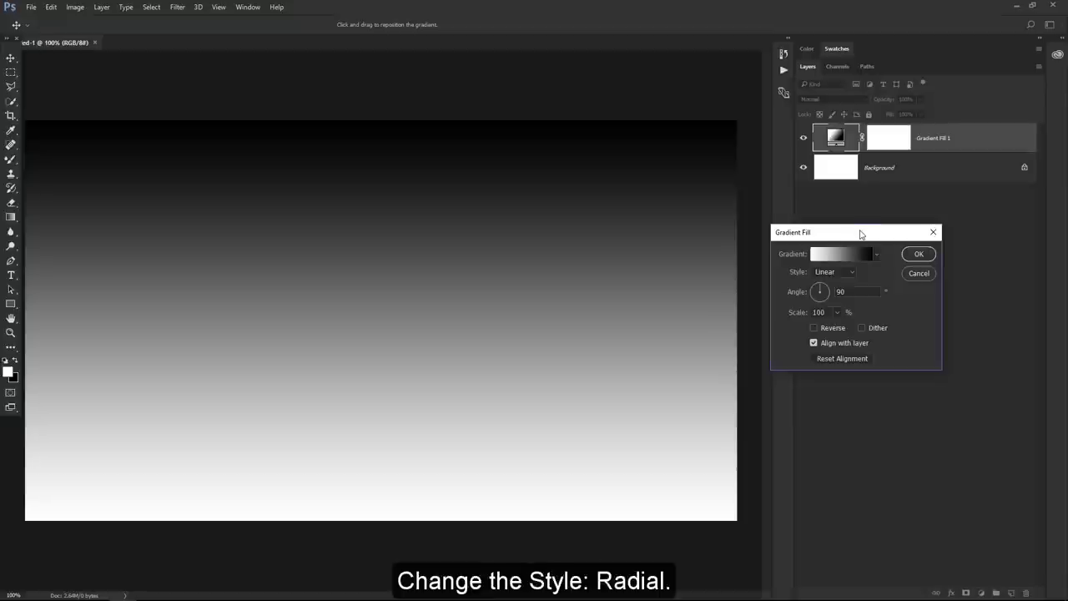
Make the gradient Radial at 245% scale and apply the fill.
left_click(834, 271)
left_click(829, 288)
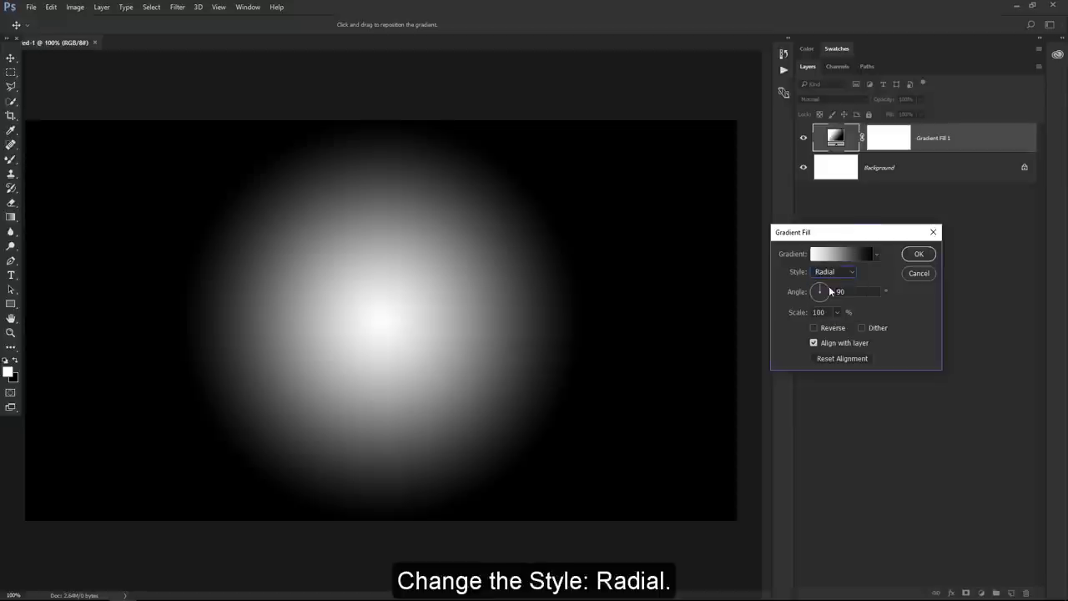
left_click_drag(793, 312, 841, 320)
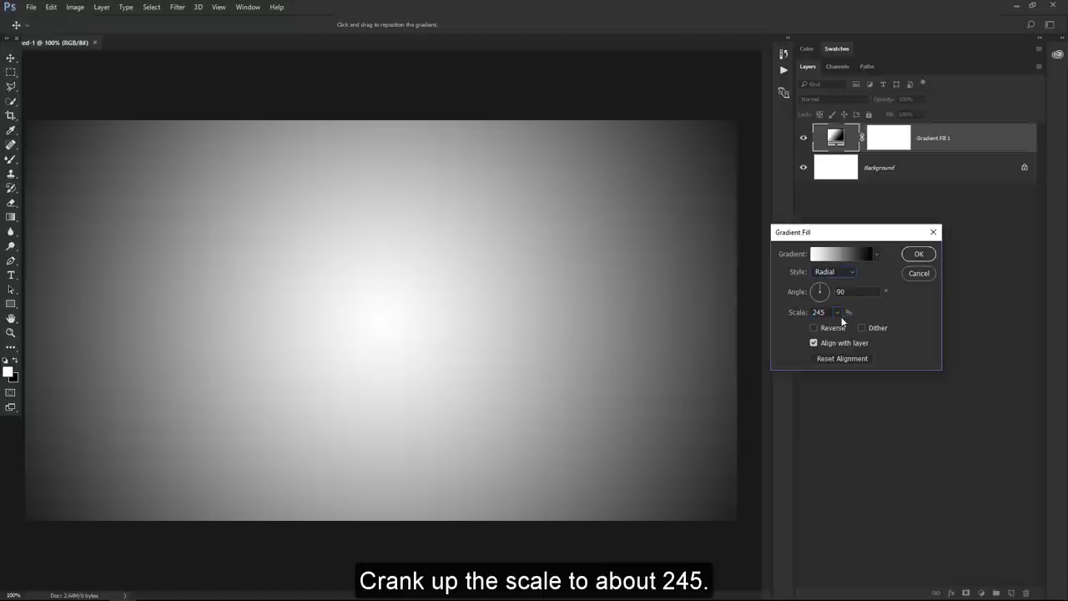
left_click(916, 255)
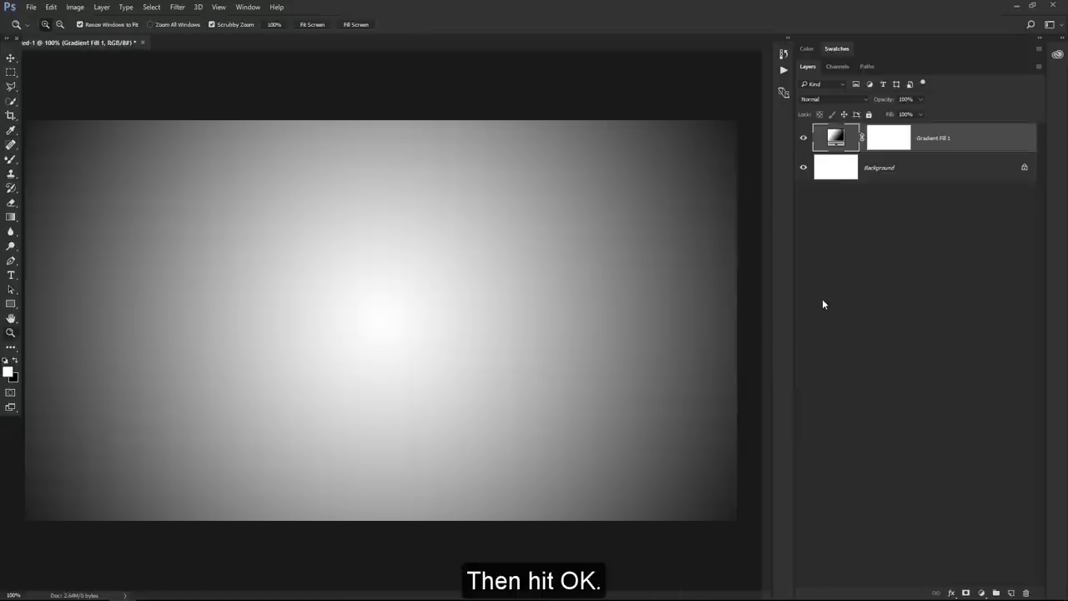
Set up the Type Tool with Bebas Neue at 400 pt in black.
left_click(13, 278)
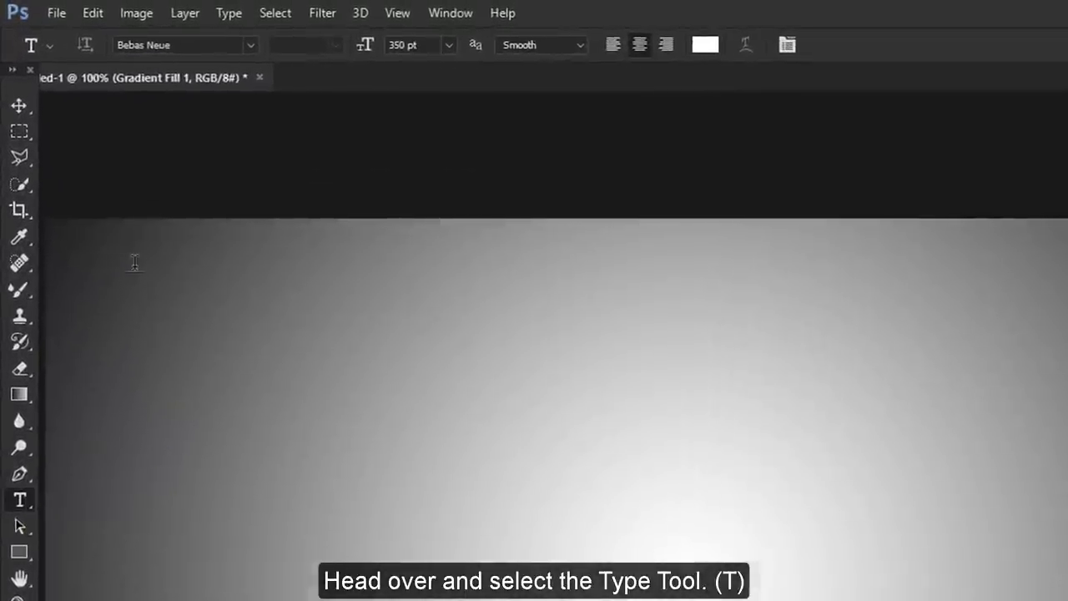
left_click(182, 48)
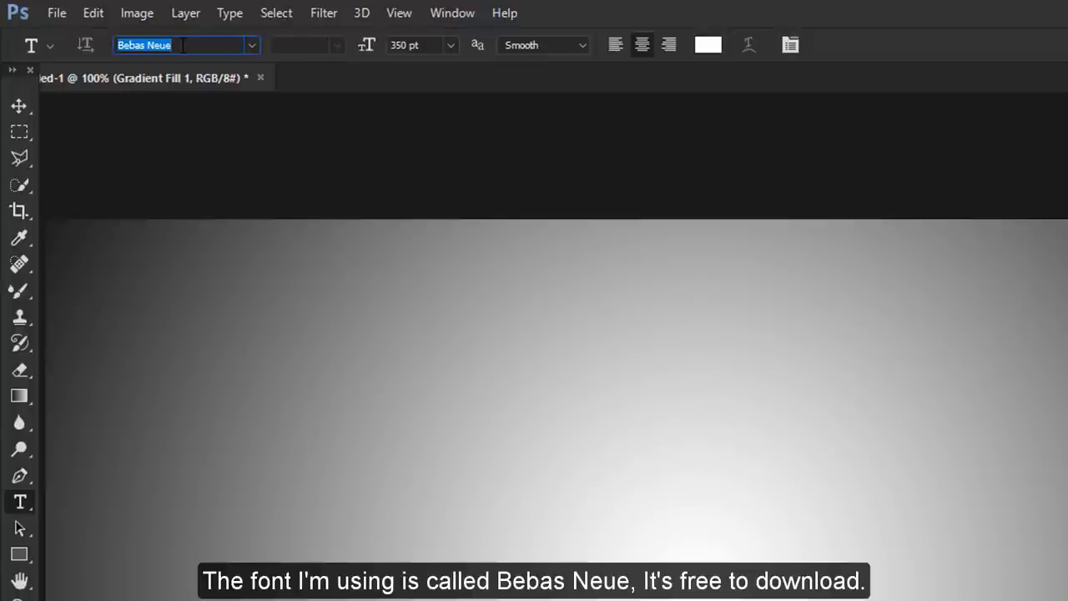
left_click(399, 45)
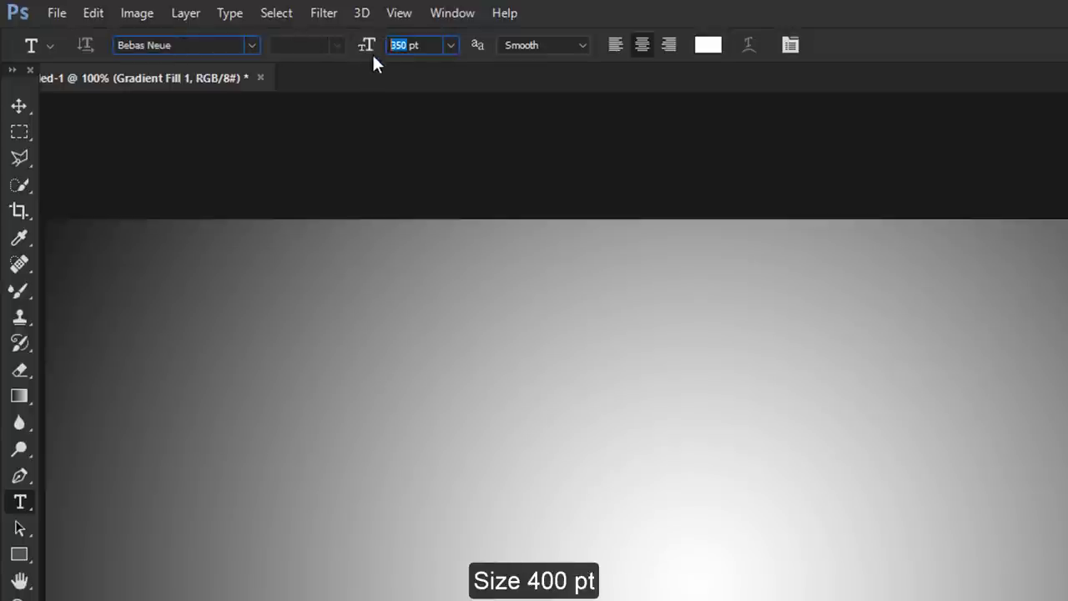
type("400")
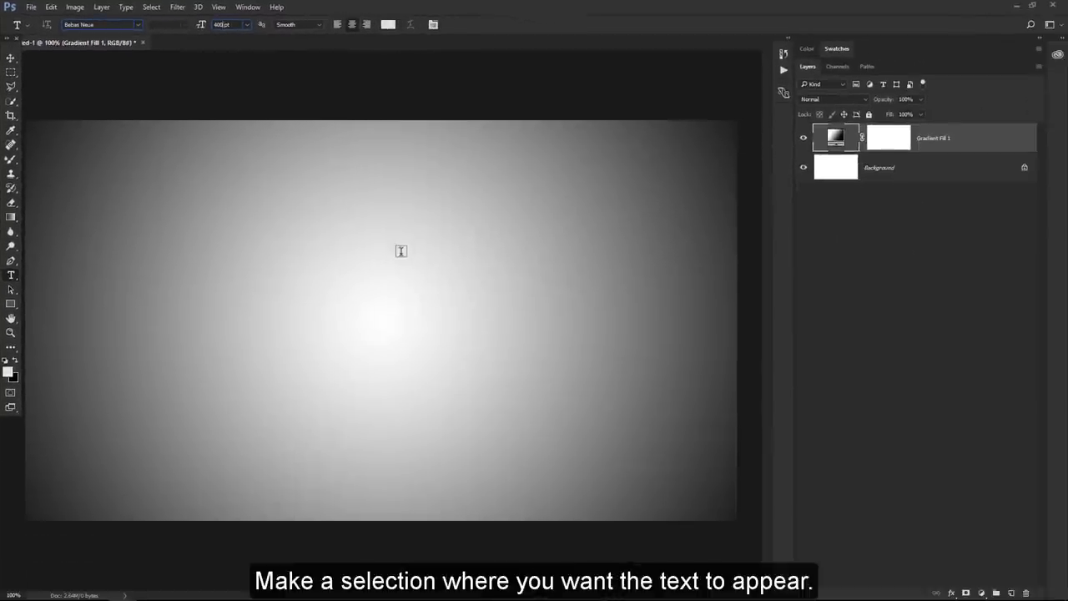
key("Return")
key("d")
Type the word TEXT and centre it on the gradient canvas.
left_click_drag(165, 193, 678, 432)
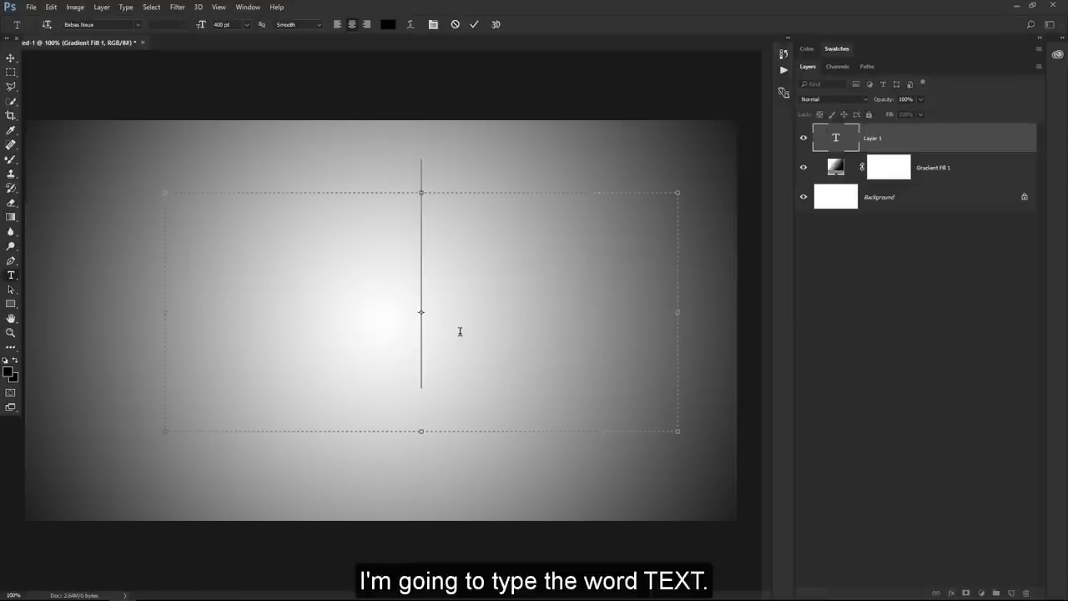
type("TE")
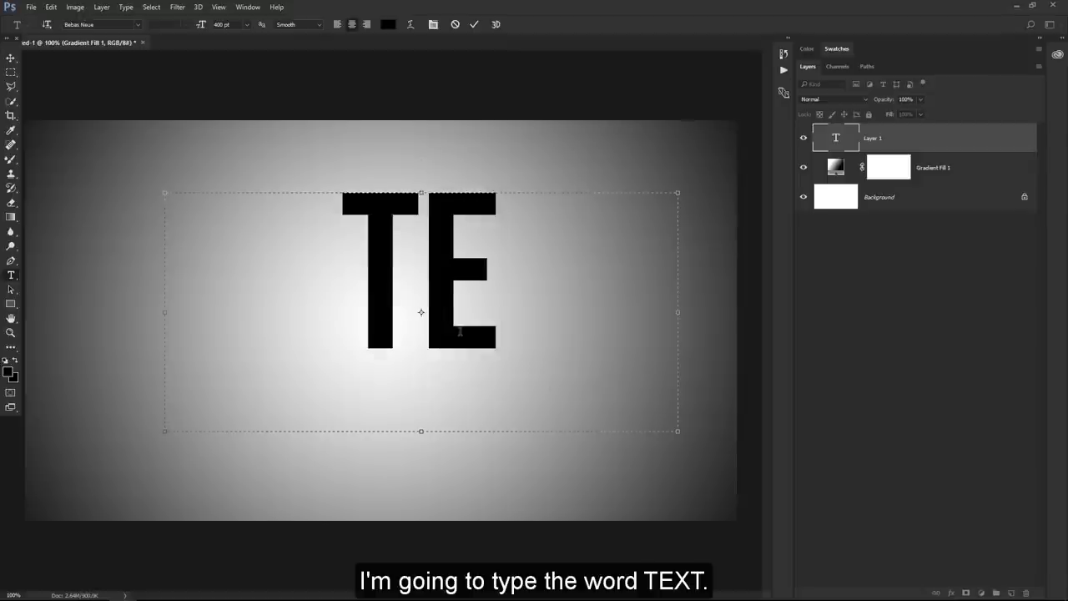
type("XT")
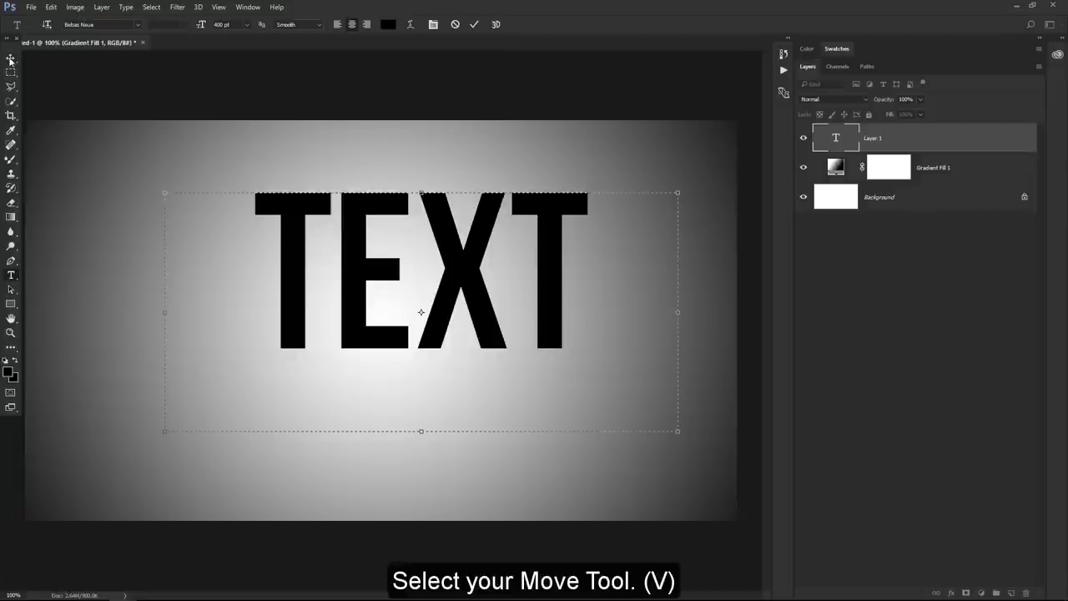
left_click(10, 60)
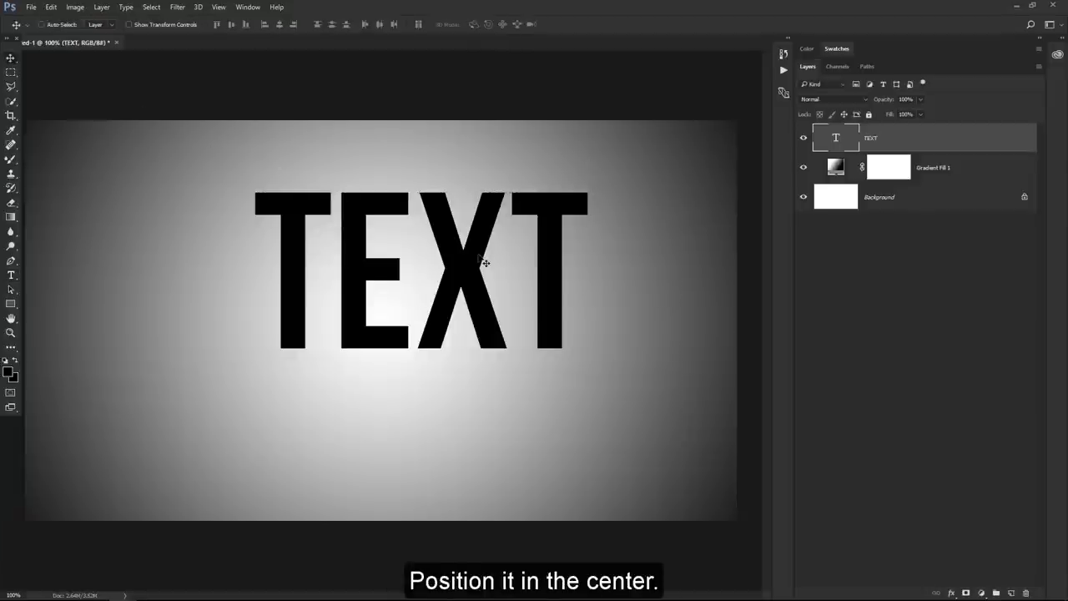
left_click_drag(479, 263, 431, 305)
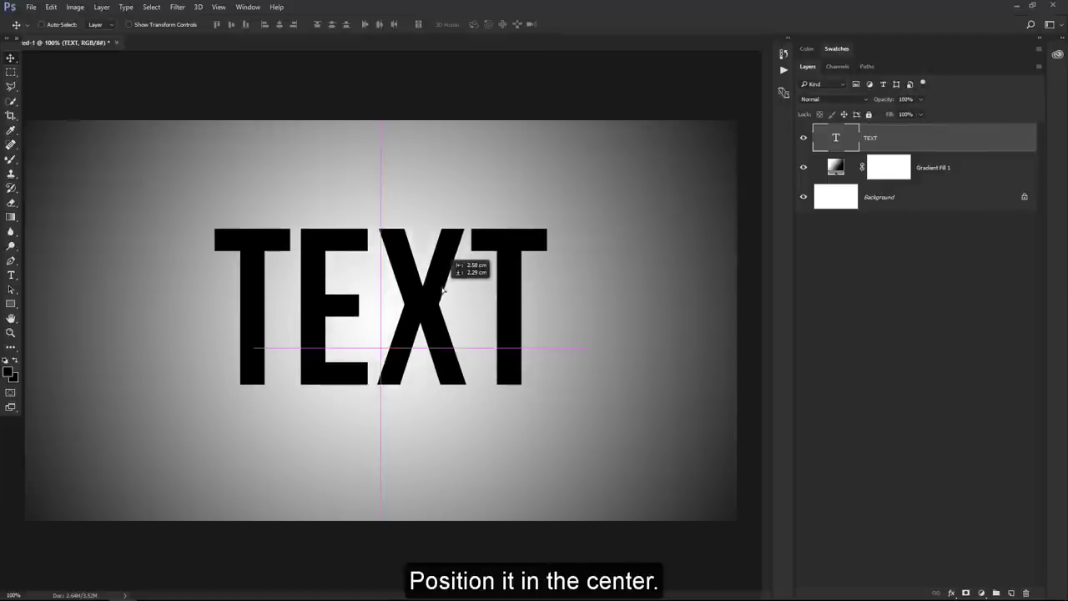
left_click_drag(431, 305, 443, 289)
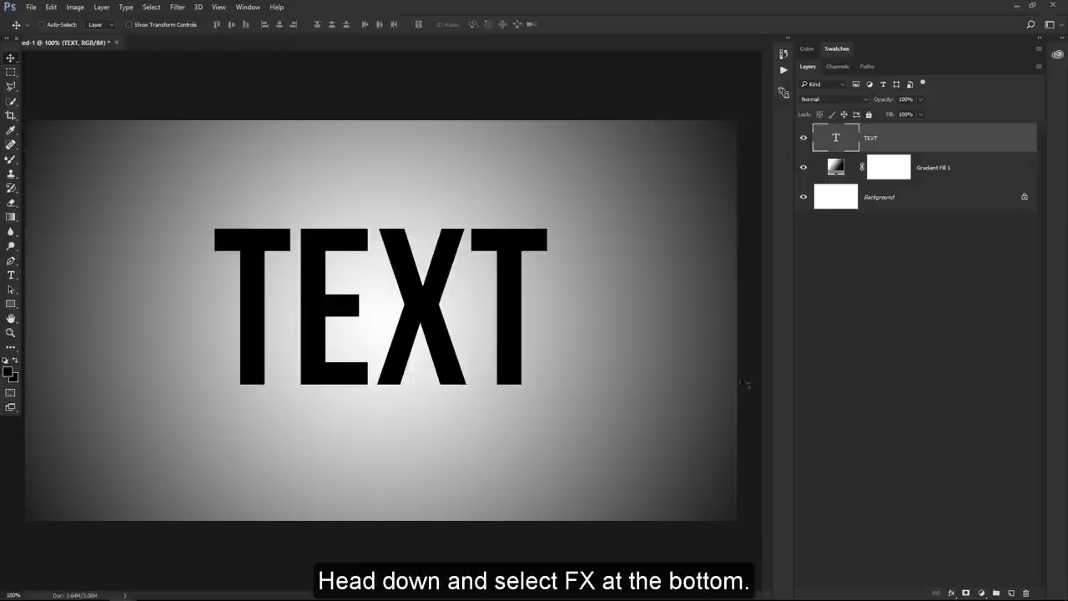
Add a Drop Shadow to the TEXT layer with 60% opacity and a 128° angle.
left_click(952, 592)
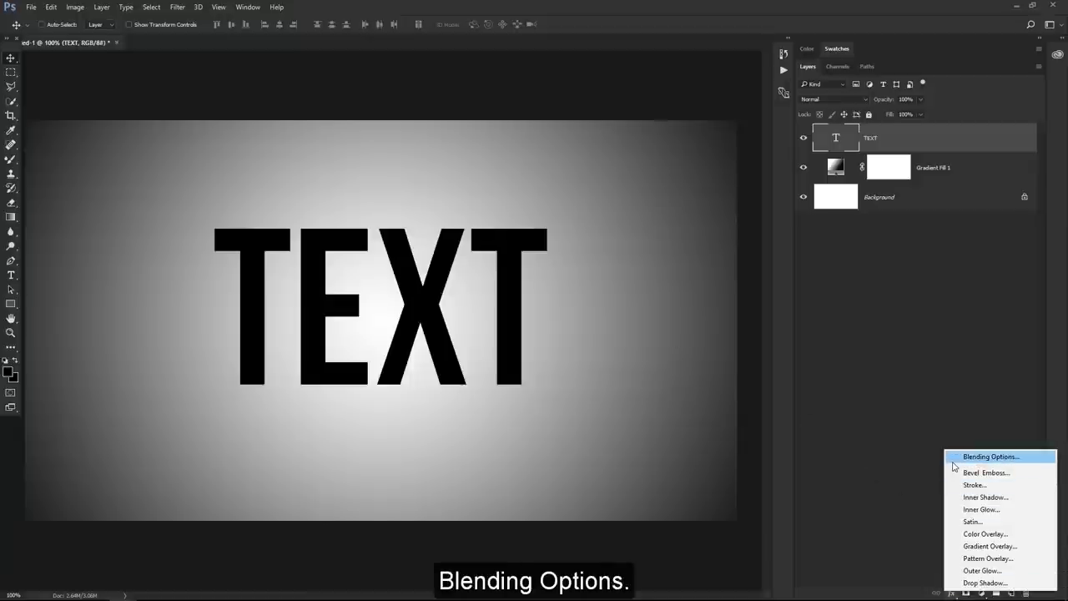
left_click(960, 458)
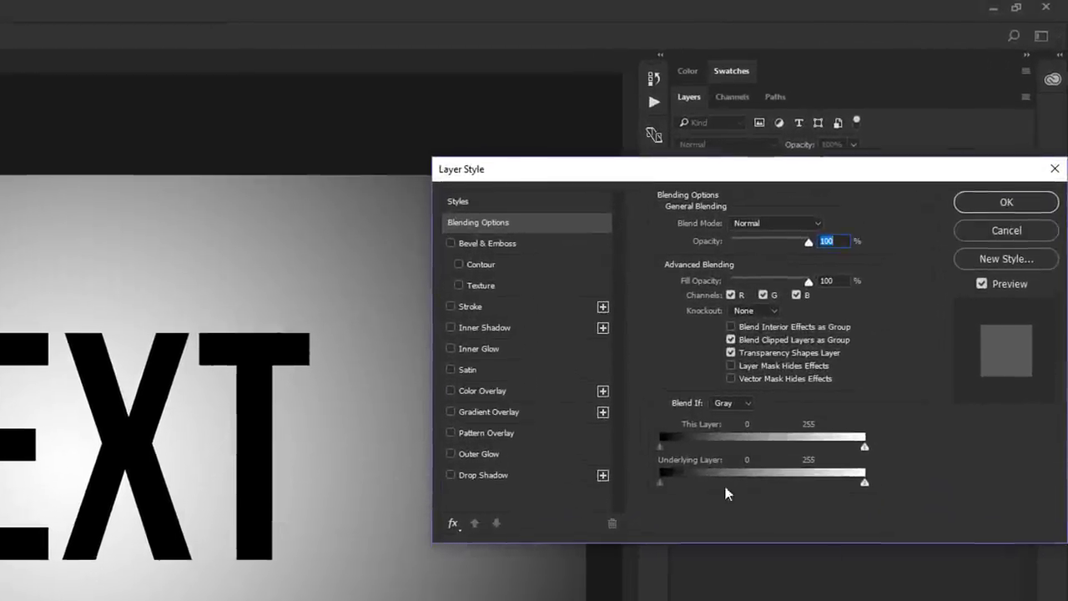
left_click(492, 475)
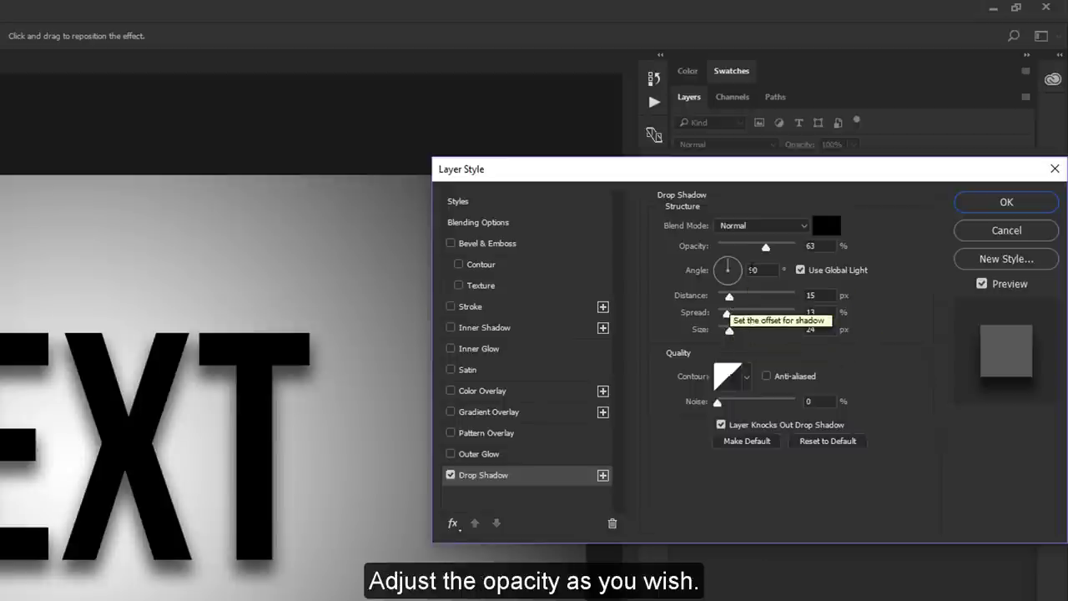
mouse_move(767, 247)
left_mouse_down()
mouse_move(720, 248)
mouse_move(786, 231)
mouse_move(812, 210)
left_mouse_up()
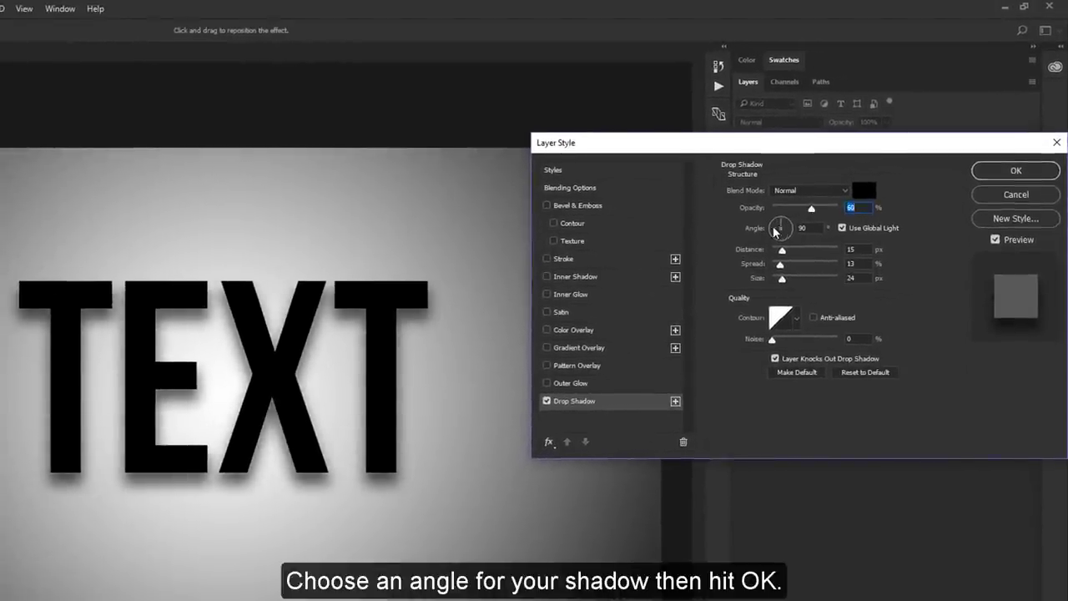
left_click_drag(788, 230, 775, 224)
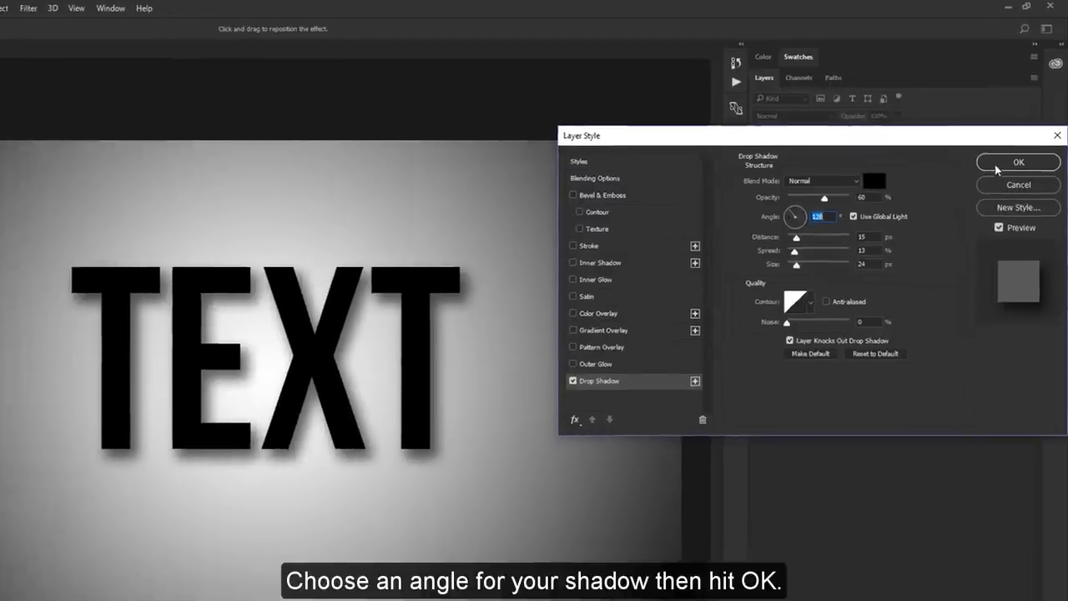
left_click(996, 167)
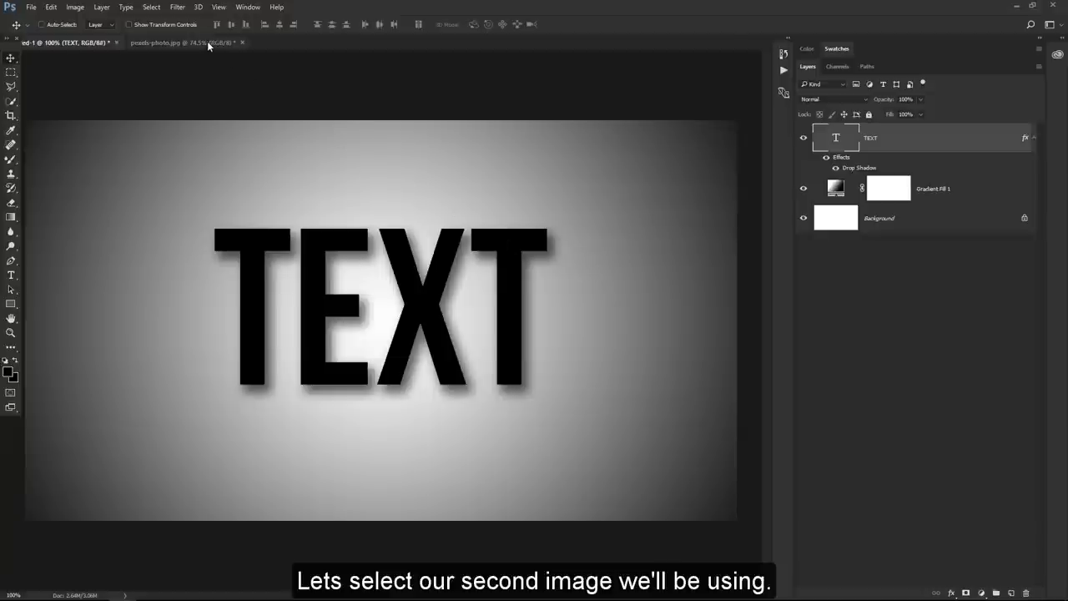
Copy the sunset photo in as a layer named LANDSCAPE and clip it to TEXT.
left_click(183, 42)
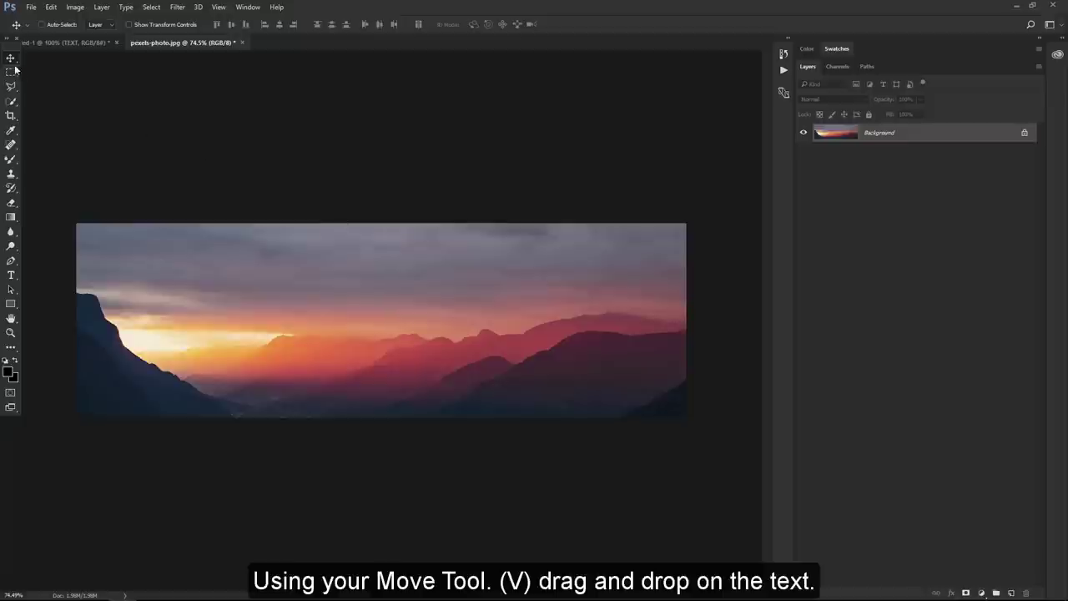
mouse_move(298, 253)
left_mouse_down()
mouse_move(106, 46)
mouse_move(394, 299)
mouse_move(391, 291)
left_mouse_up()
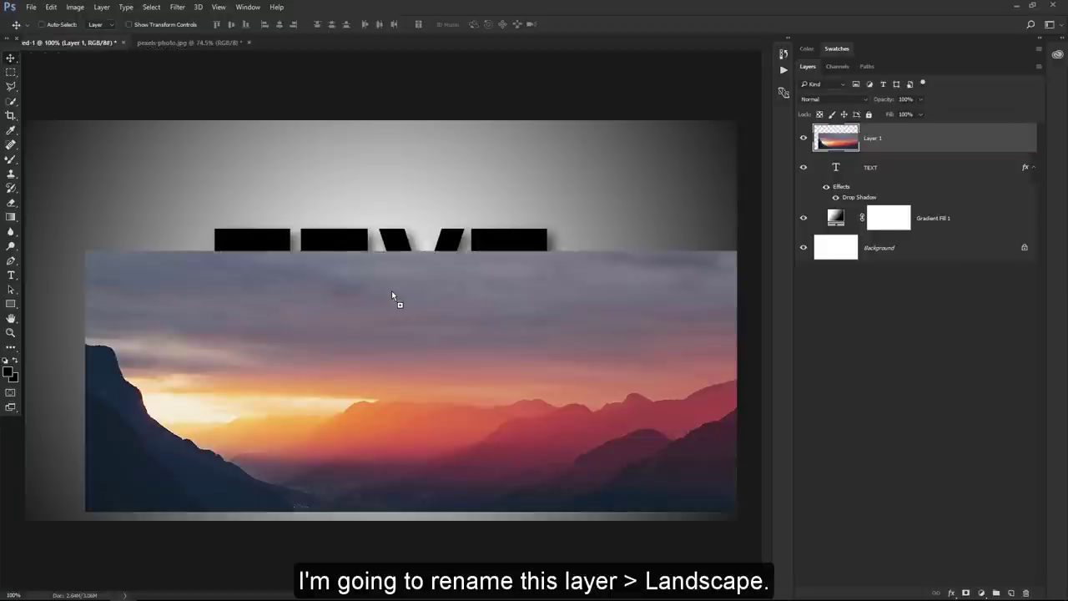
double_click(870, 137)
type("LANDS")
type("CAPE")
key("Return")
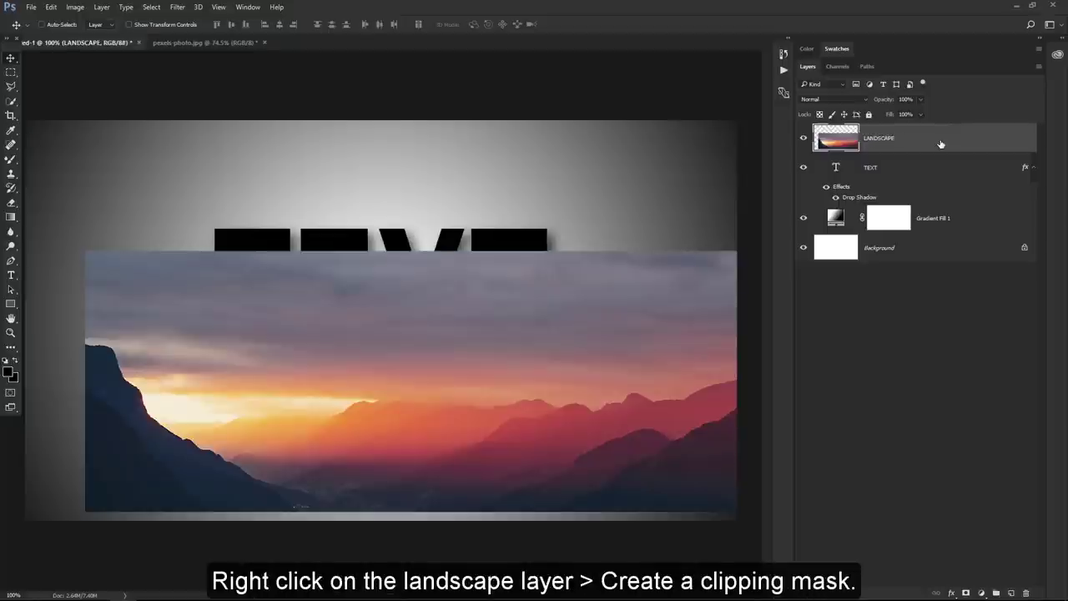
right_click(941, 144)
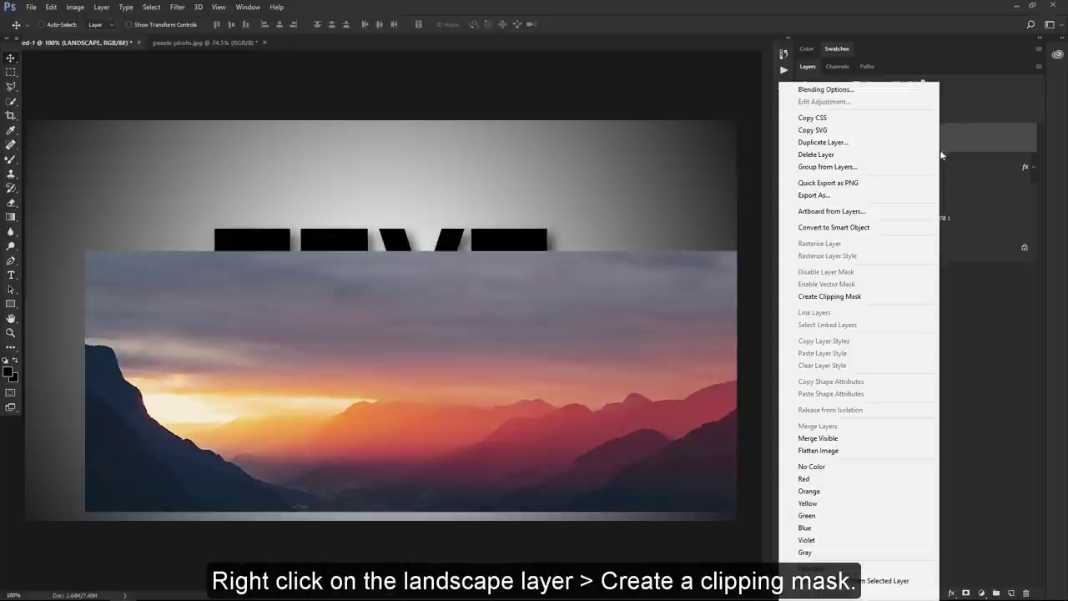
left_click(925, 296)
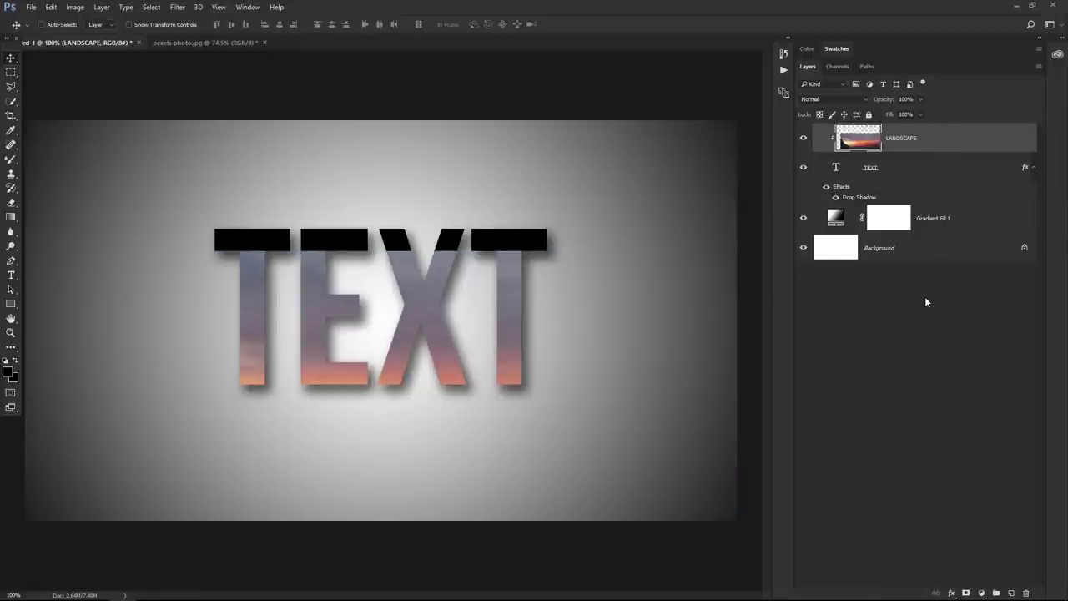
Move the landscape so the sunset fills the letters and scale it to about 77%.
left_click_drag(601, 165, 459, 176)
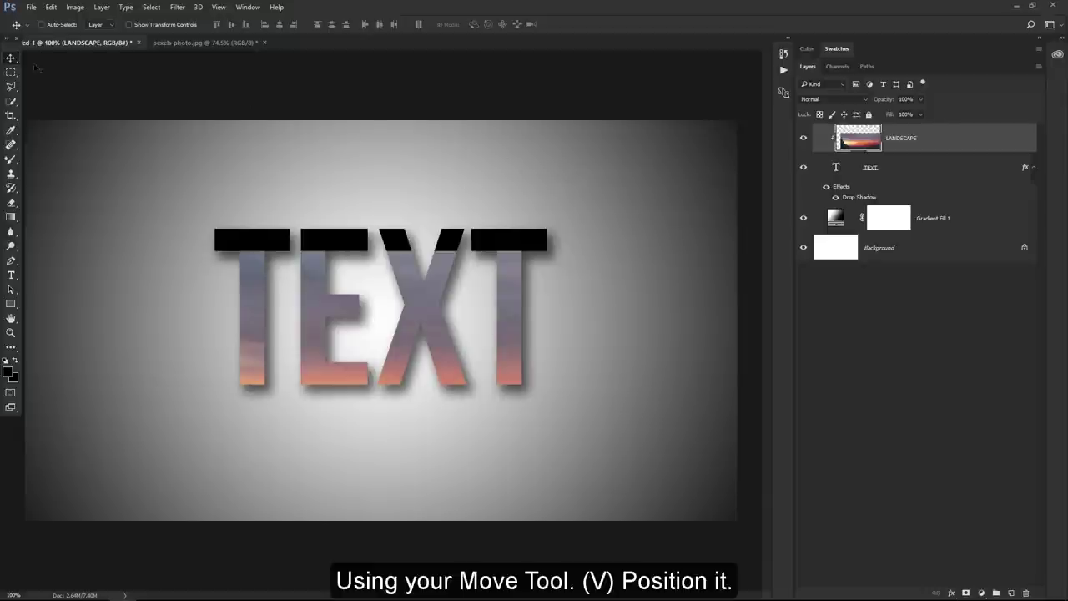
mouse_move(434, 289)
left_mouse_down()
mouse_move(433, 198)
mouse_move(516, 226)
left_mouse_up()
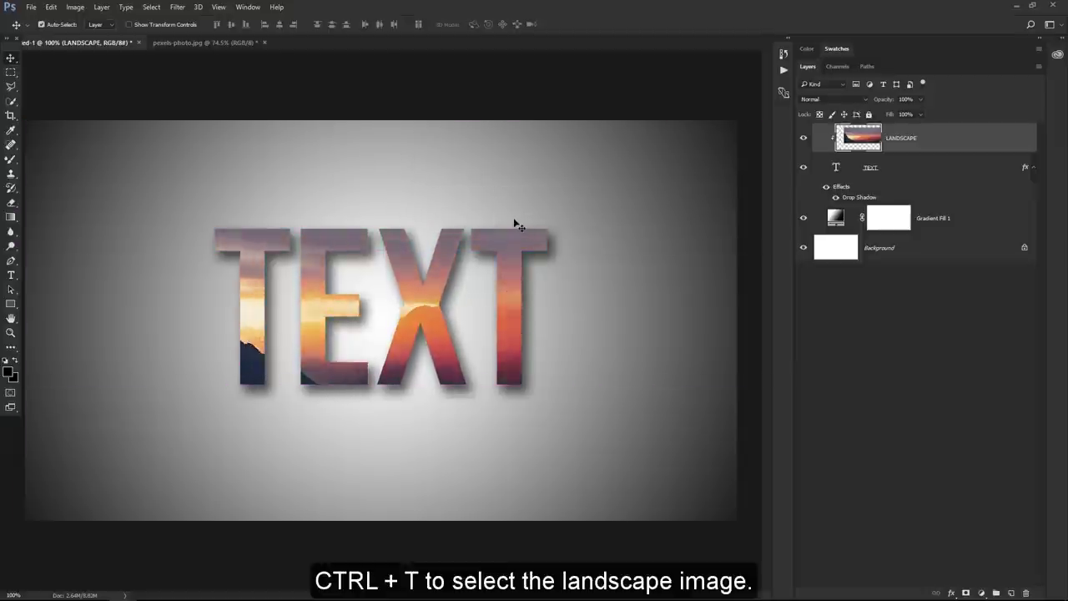
key("ctrl+t")
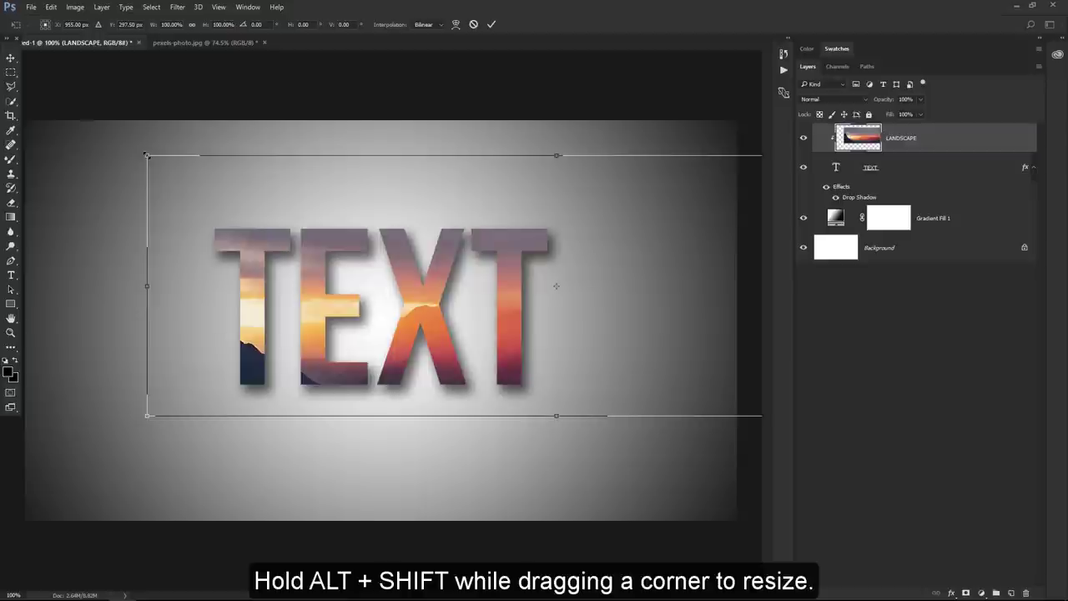
mouse_move(152, 157)
left_mouse_down()
mouse_move(188, 163)
mouse_move(204, 185)
left_mouse_up()
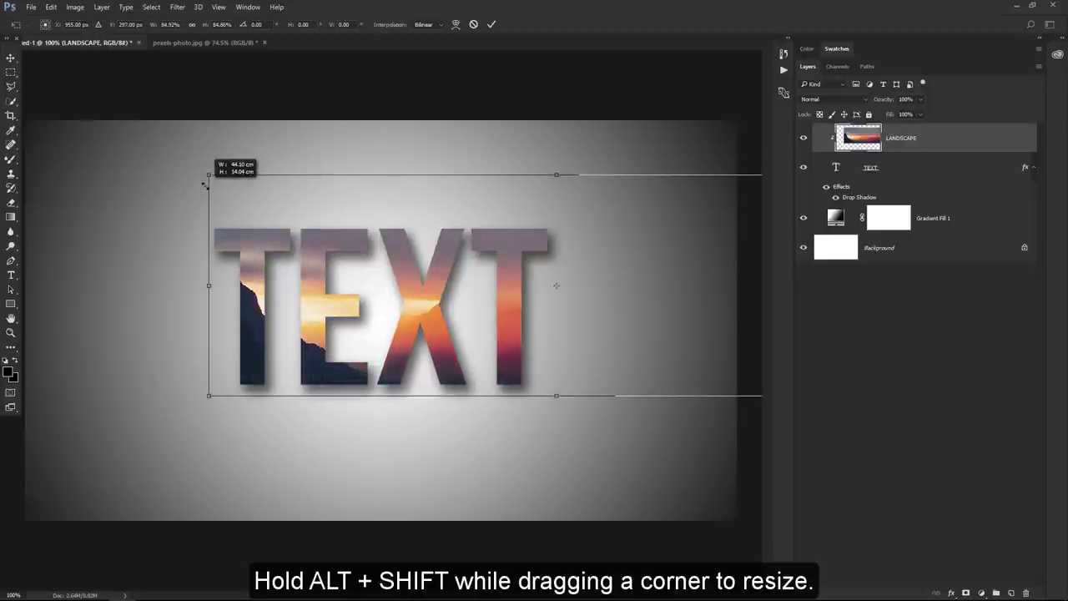
left_click_drag(580, 300, 418, 234)
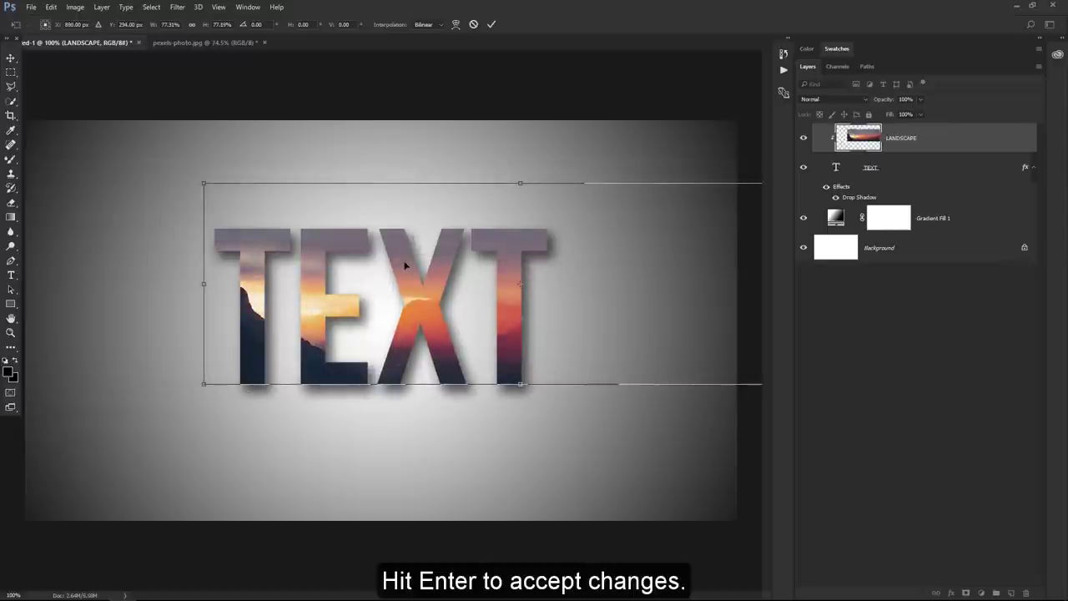
left_click(491, 24)
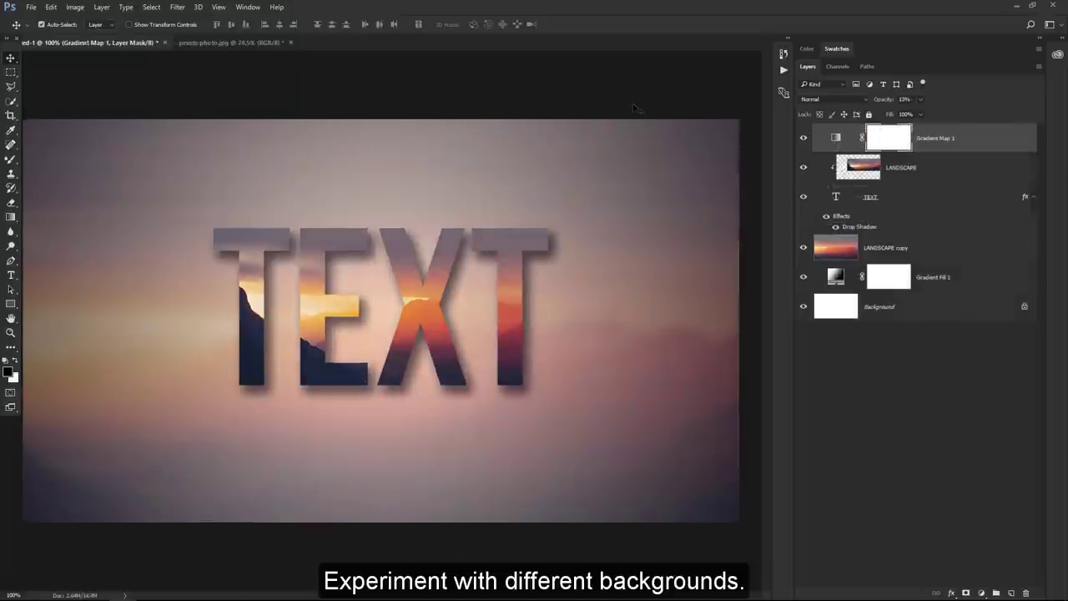
Add a Gradient Map adjustment layer using the Spectrum gradient from the appended Spectrums set.
key("ctrl+plus")
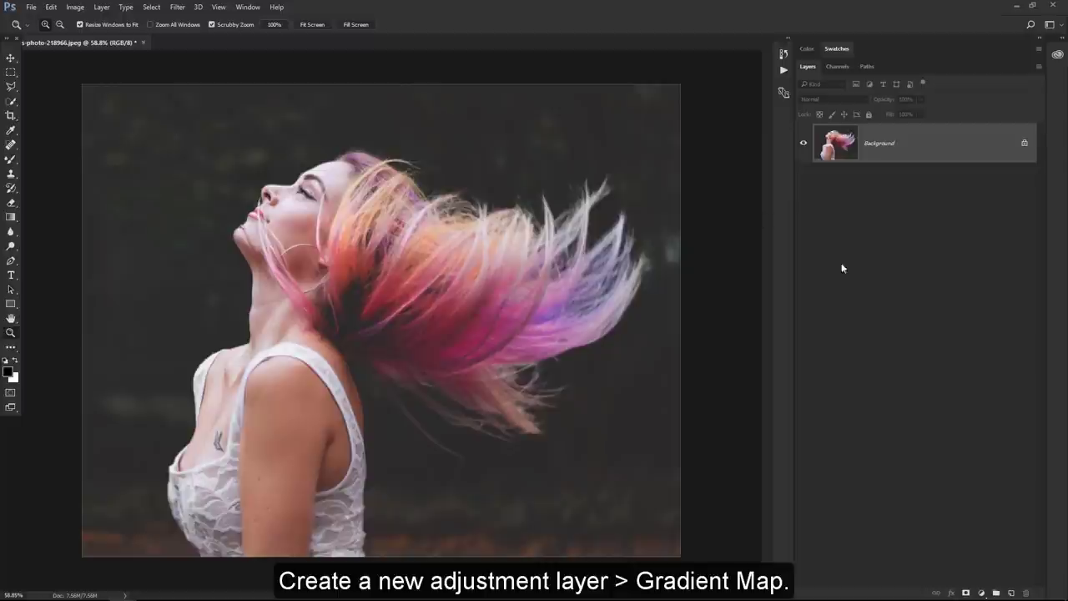
left_click(982, 593)
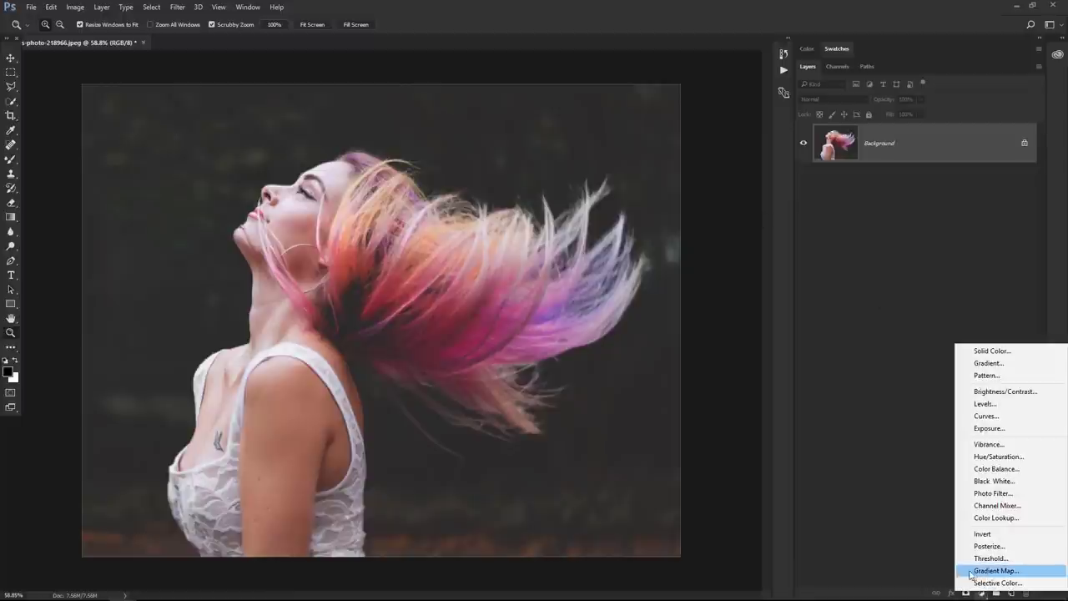
left_click(985, 572)
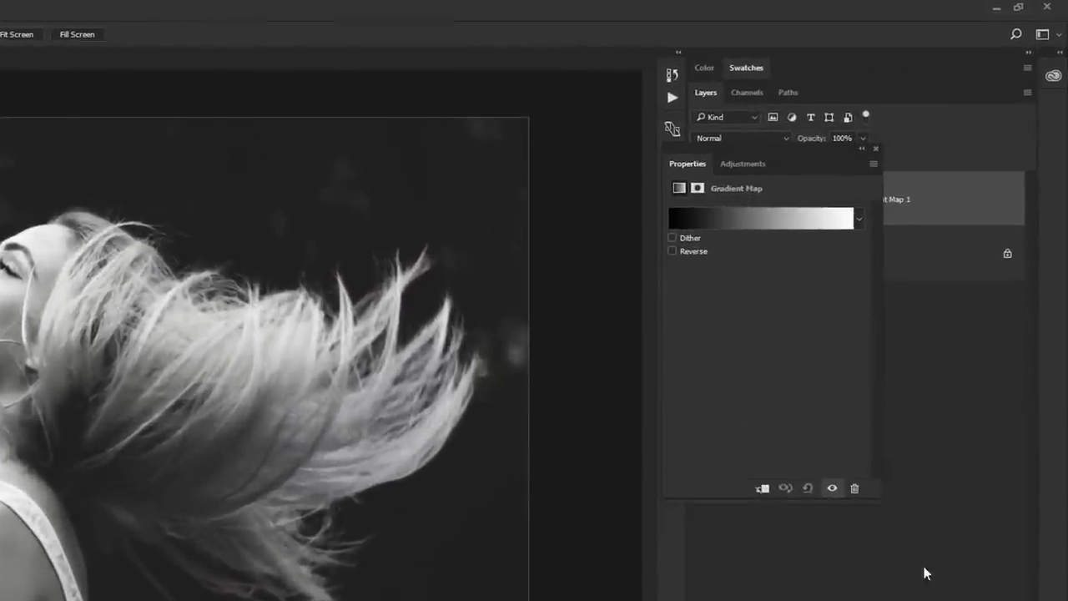
left_click(785, 226)
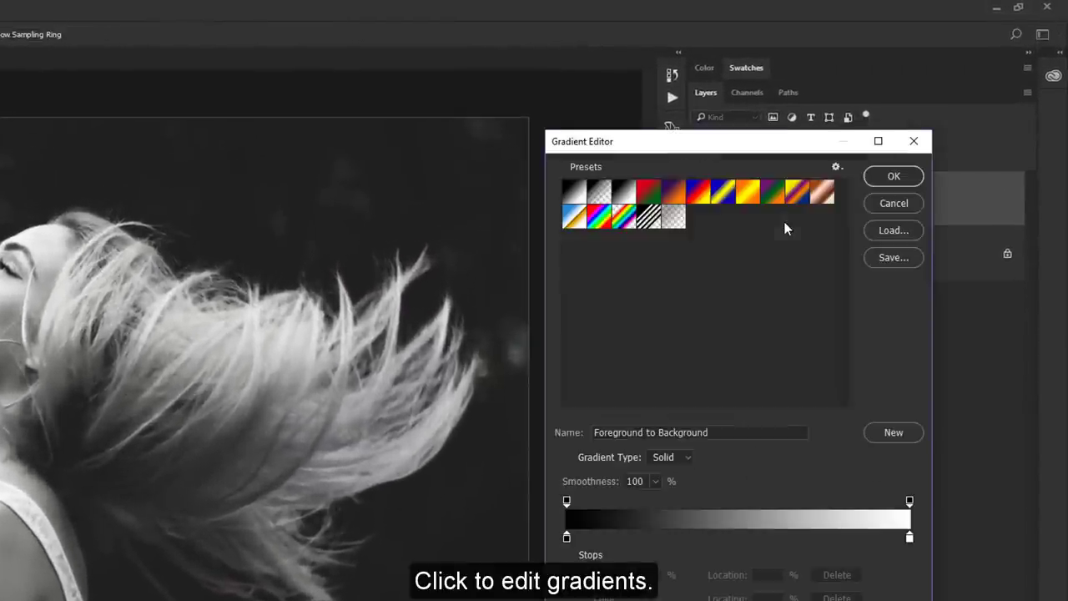
left_click(837, 168)
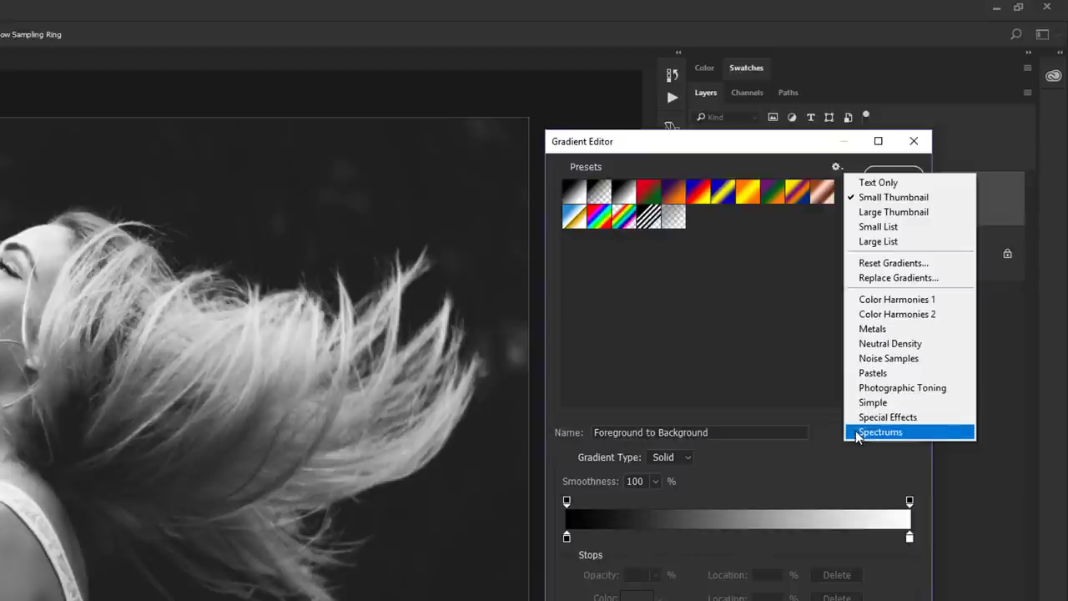
left_click(881, 432)
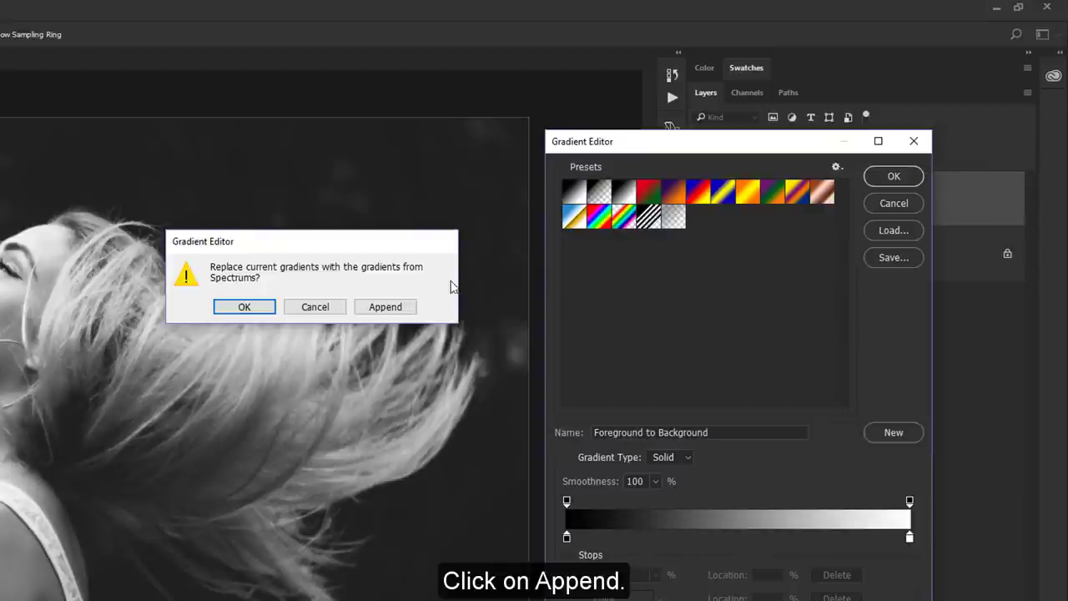
left_click(385, 306)
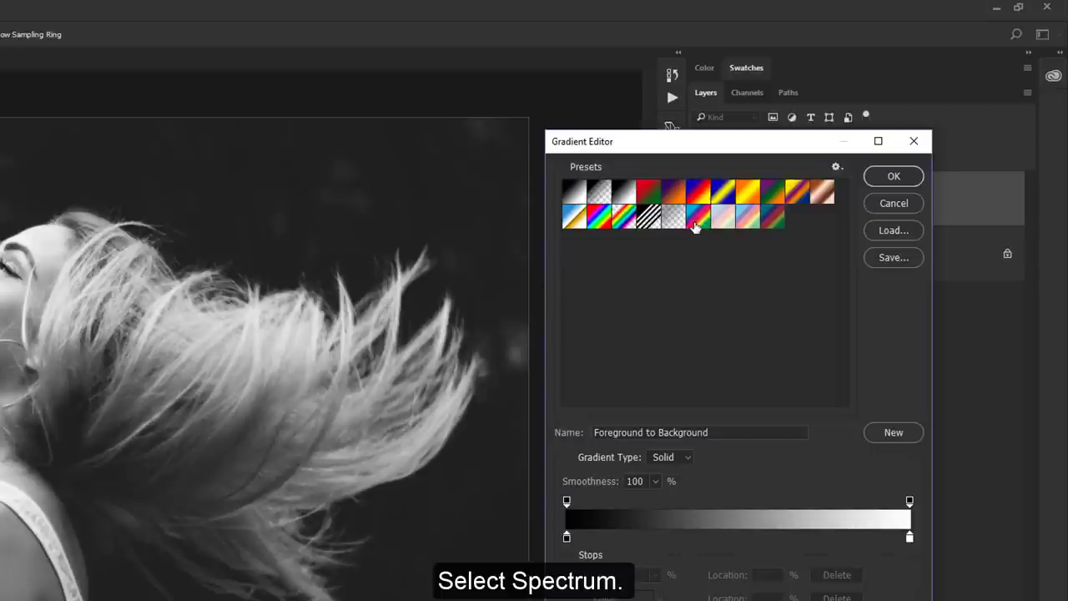
left_click(695, 226)
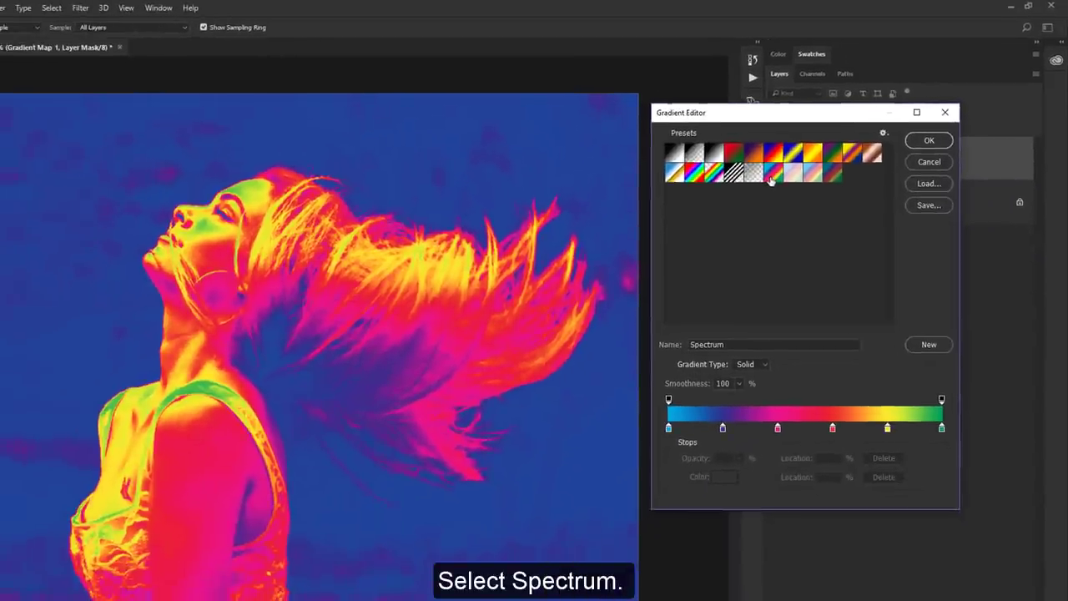
left_click(927, 141)
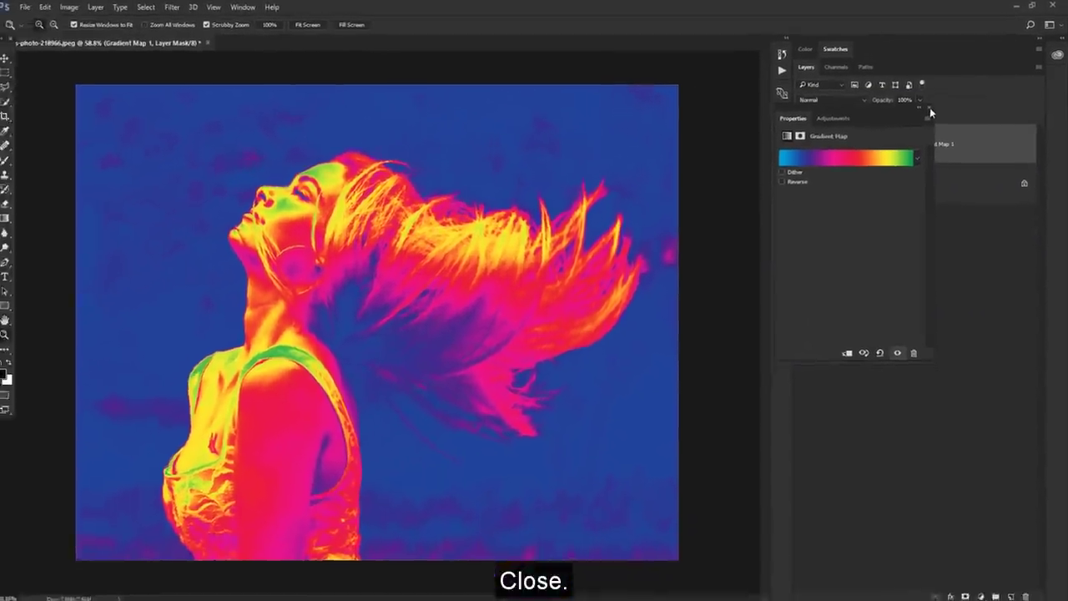
left_click(931, 108)
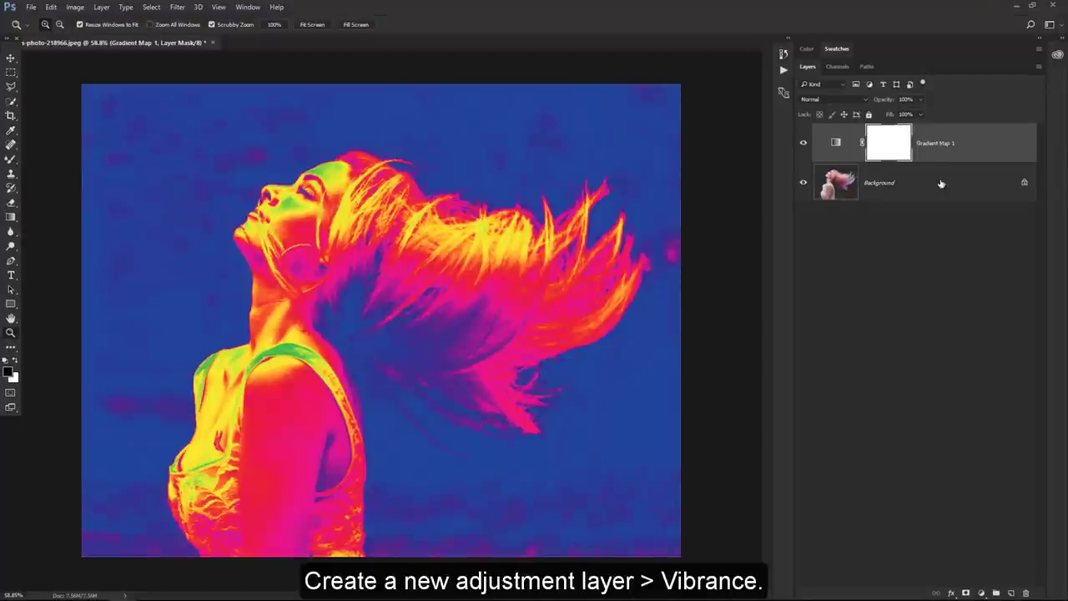
Add a Vibrance adjustment layer with Saturation set to -10.
left_click(983, 593)
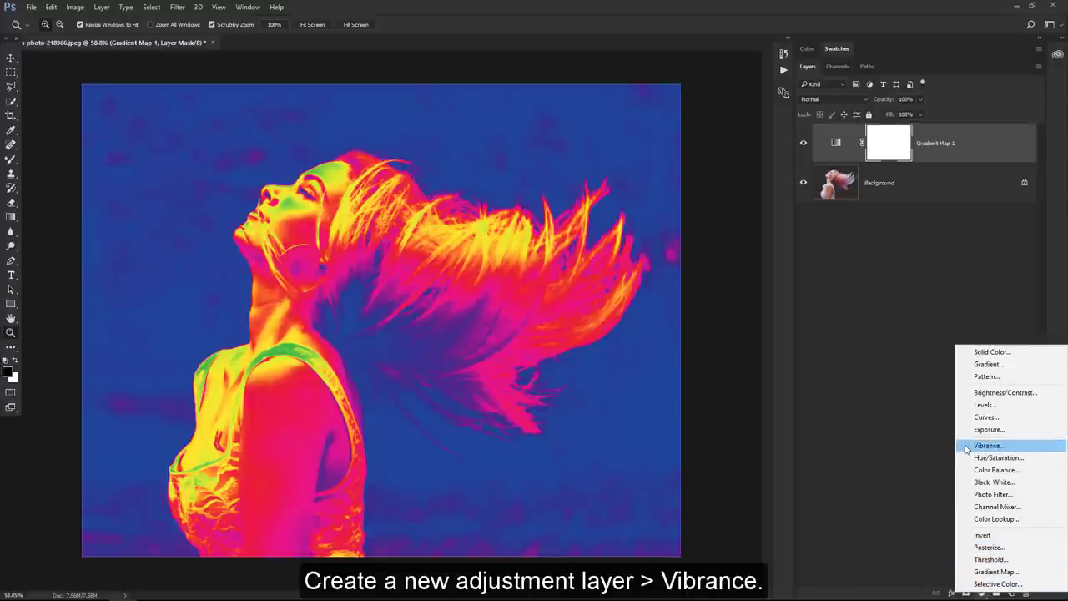
left_click(968, 446)
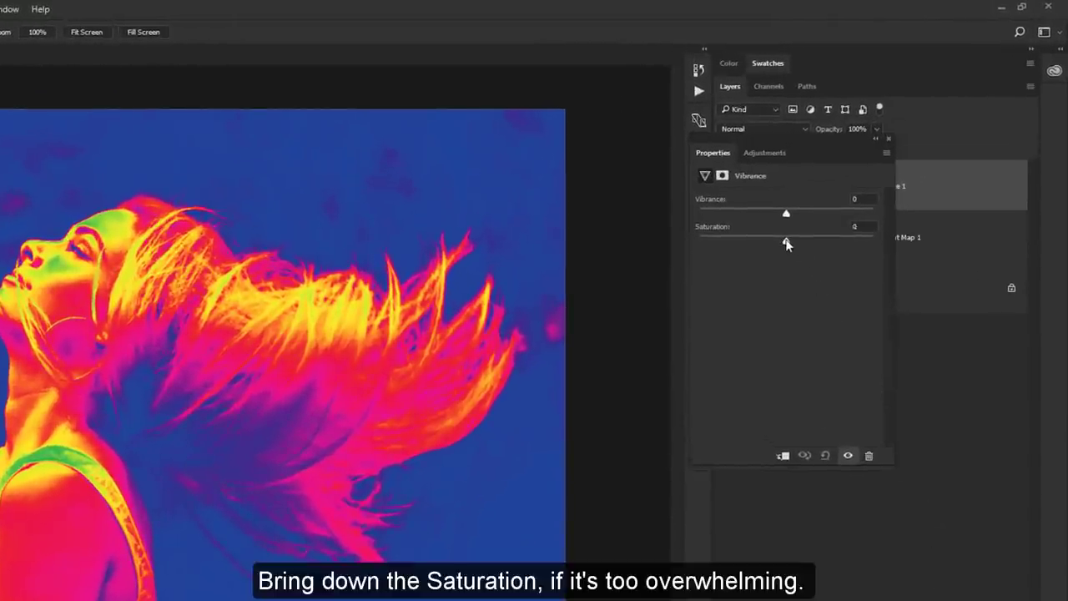
left_click_drag(786, 241, 777, 241)
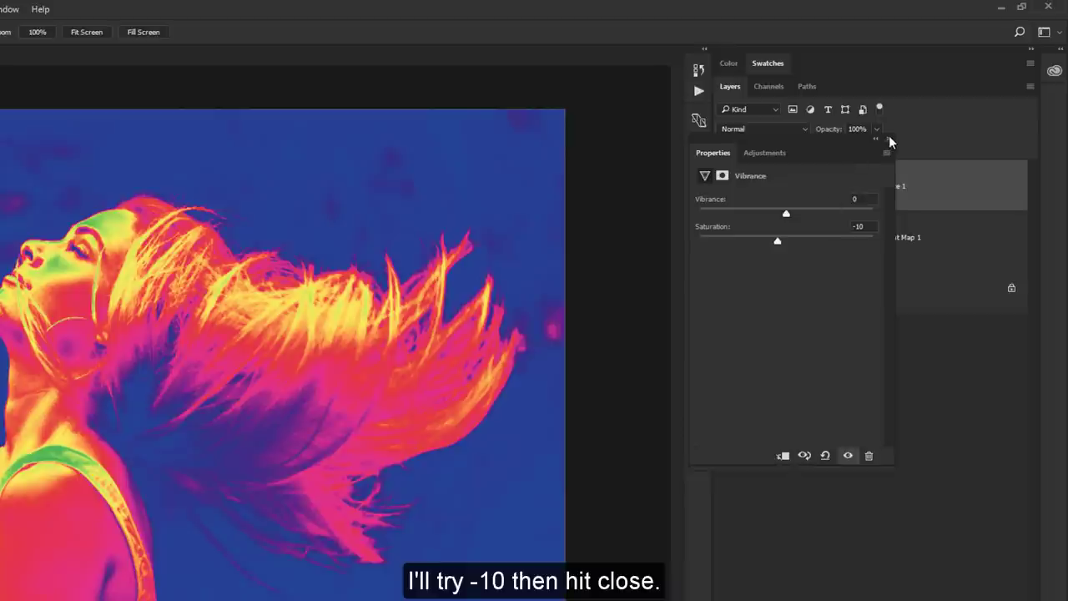
left_click(889, 135)
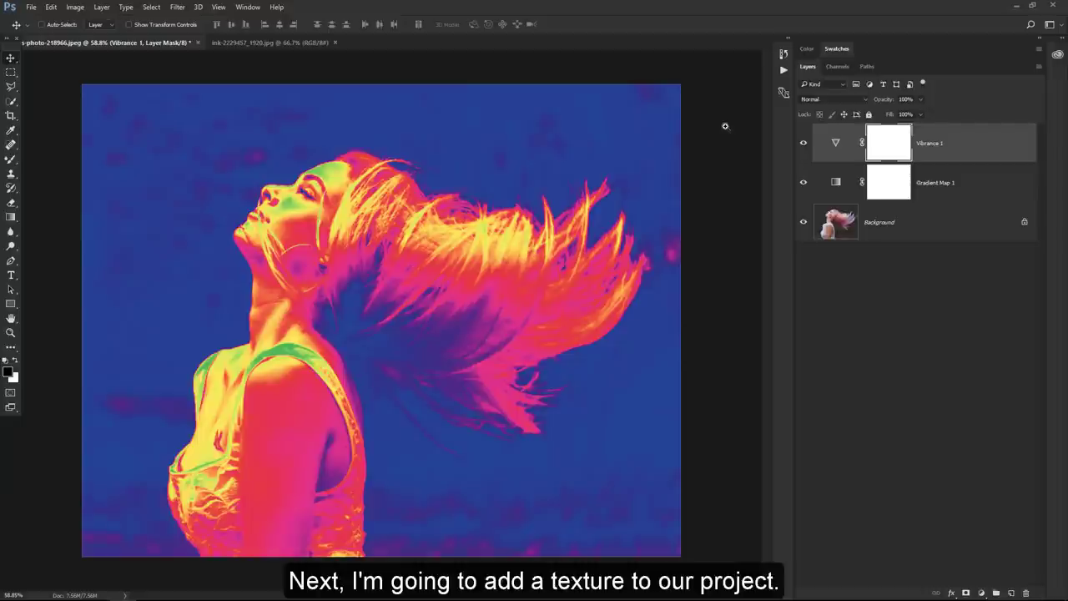
Drag the ink texture image into the portrait as a new layer above Background.
left_click(925, 232)
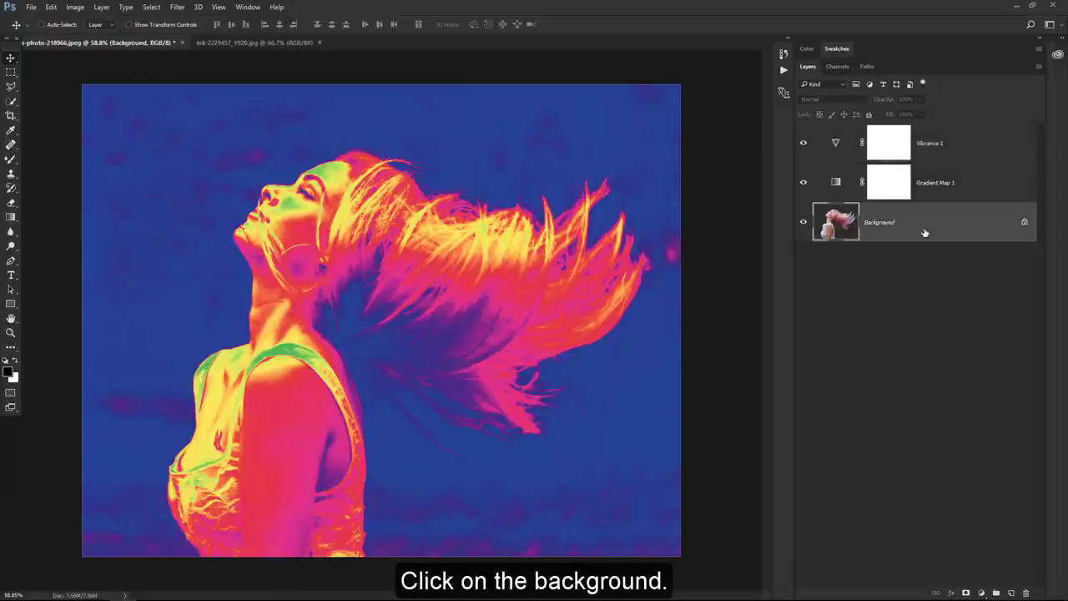
left_click(289, 41)
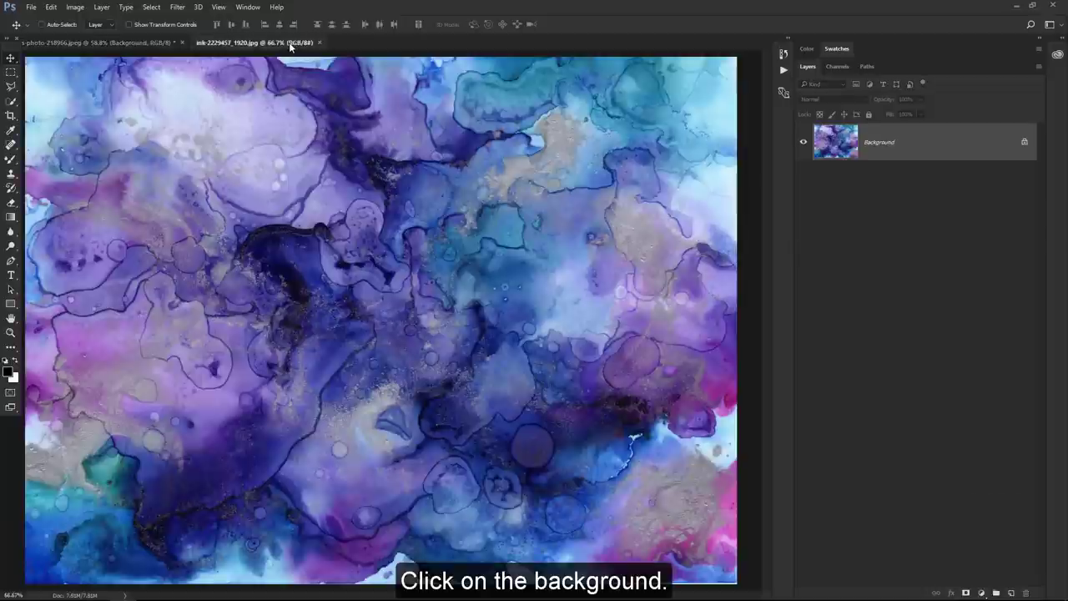
left_click_drag(472, 148, 282, 123)
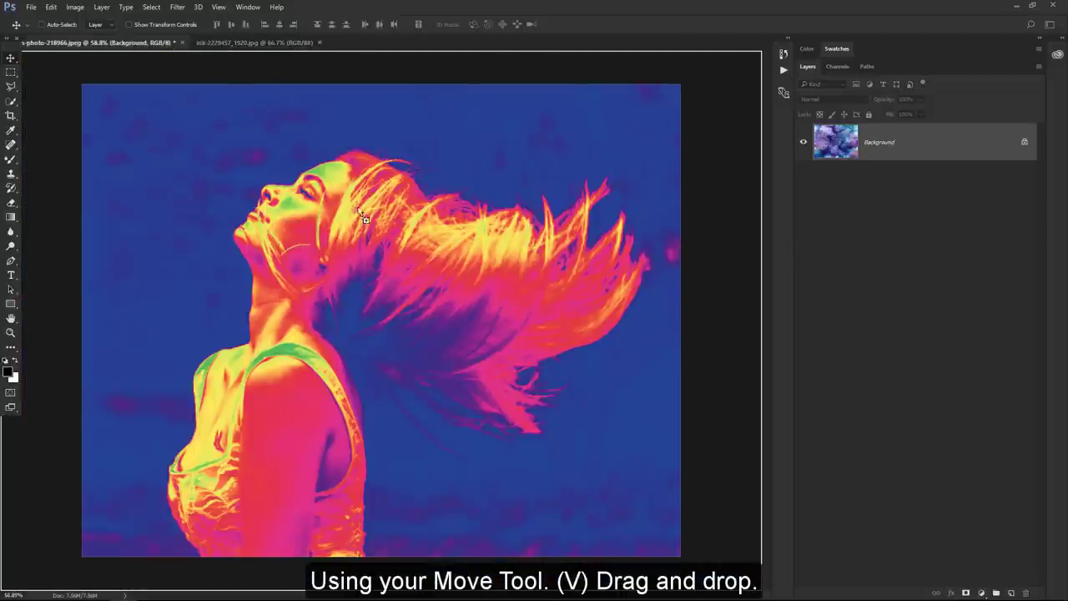
left_click_drag(281, 123, 381, 274)
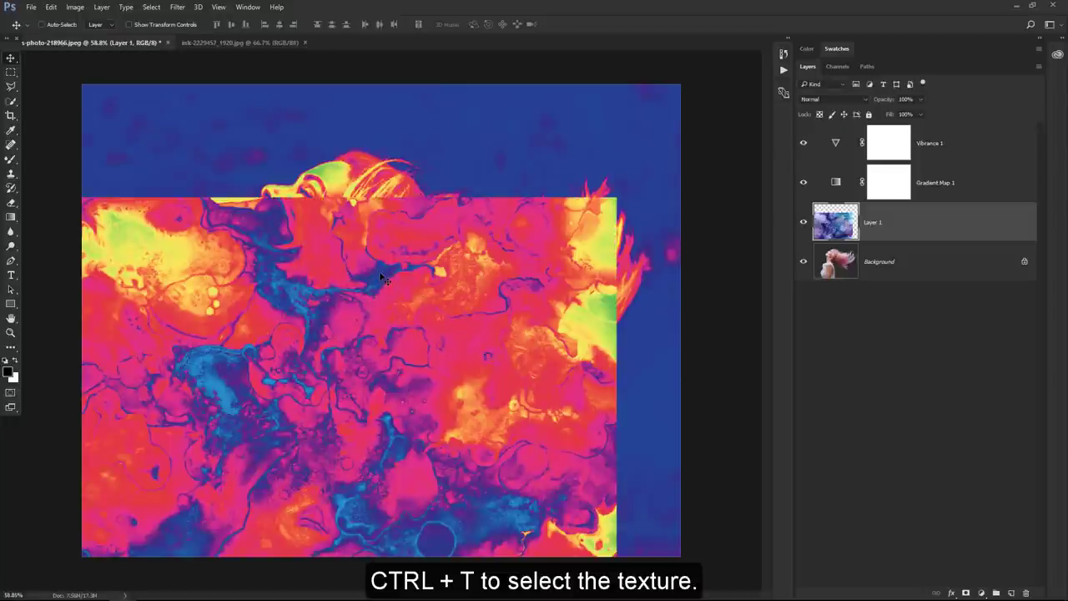
Centre the texture layer and enlarge it to about 108% to cover the canvas.
key("ctrl+t")
mouse_move(383, 279)
left_mouse_down()
mouse_move(442, 218)
mouse_move(470, 152)
left_mouse_up()
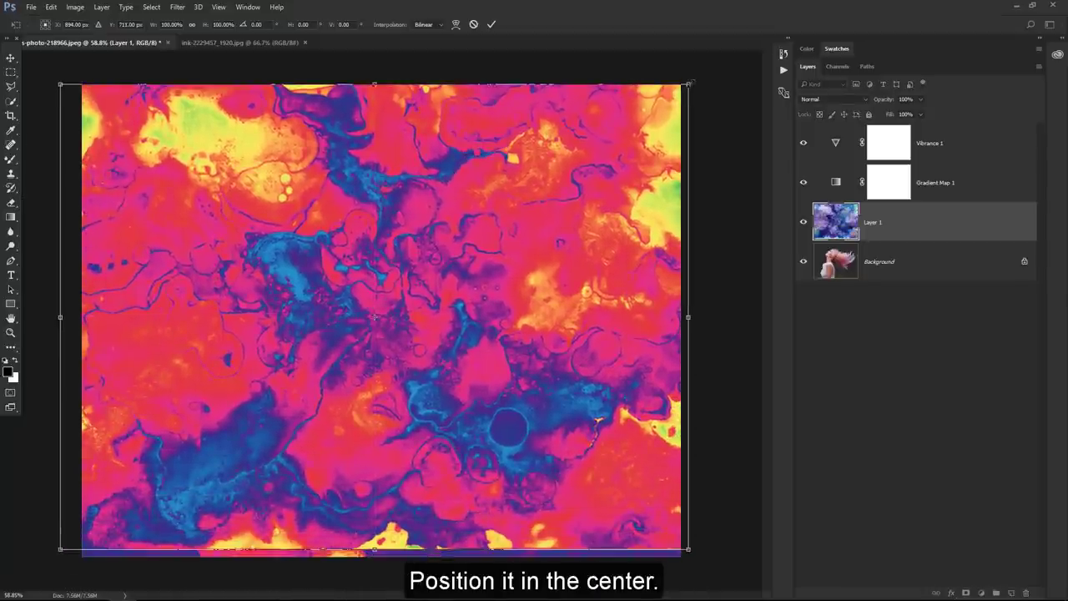
left_click_drag(689, 83, 718, 63)
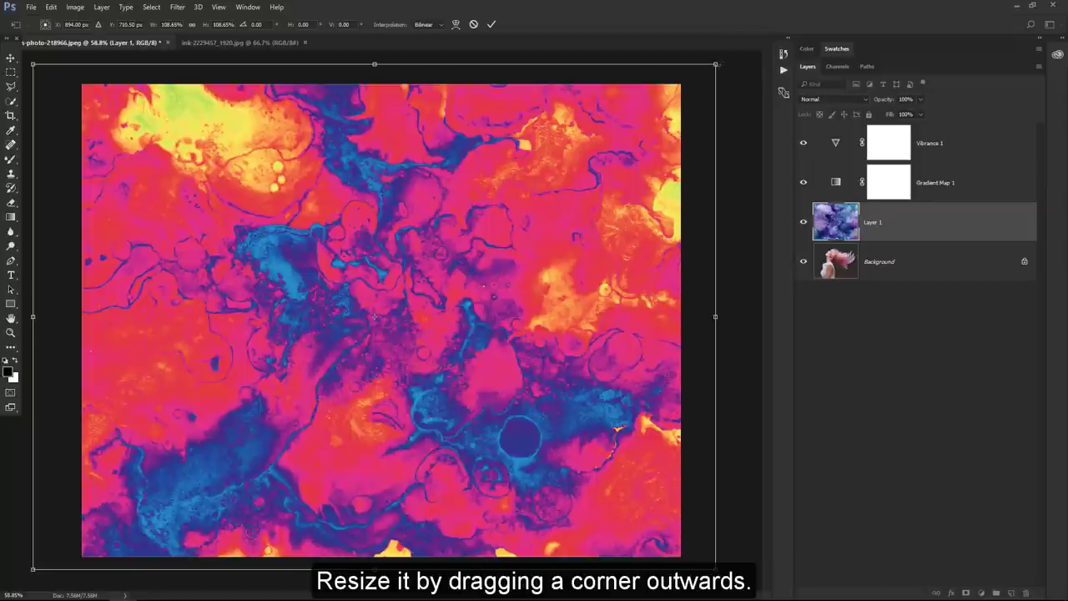
left_click(492, 25)
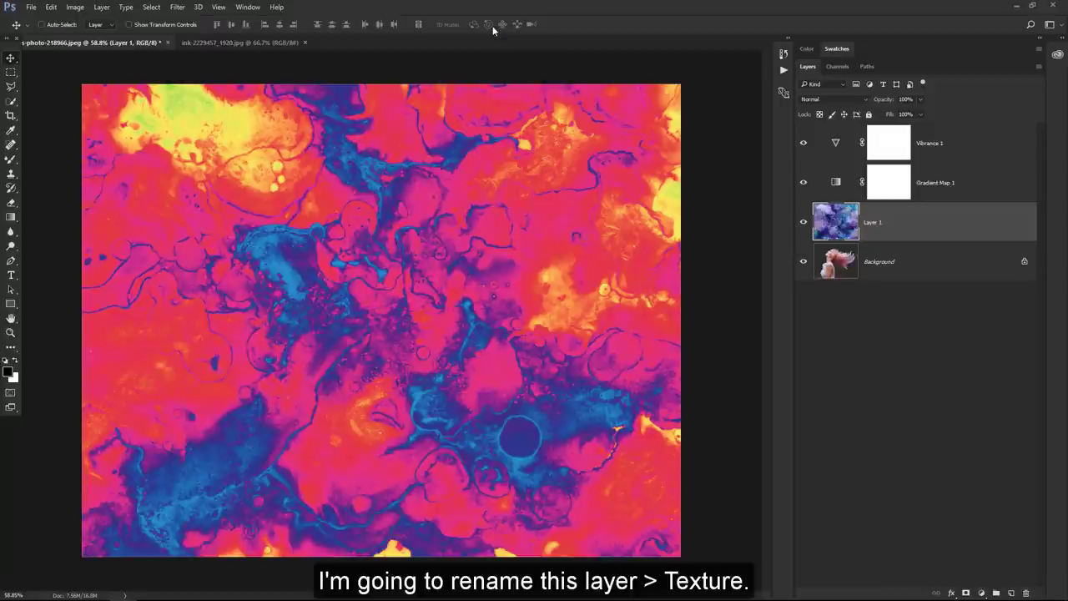
Rename Layer 1 to 'Texture'.
double_click(872, 222)
type("Texture")
key("Return")
Set the Texture layer to Soft Light blending with reduced opacity.
left_click(845, 99)
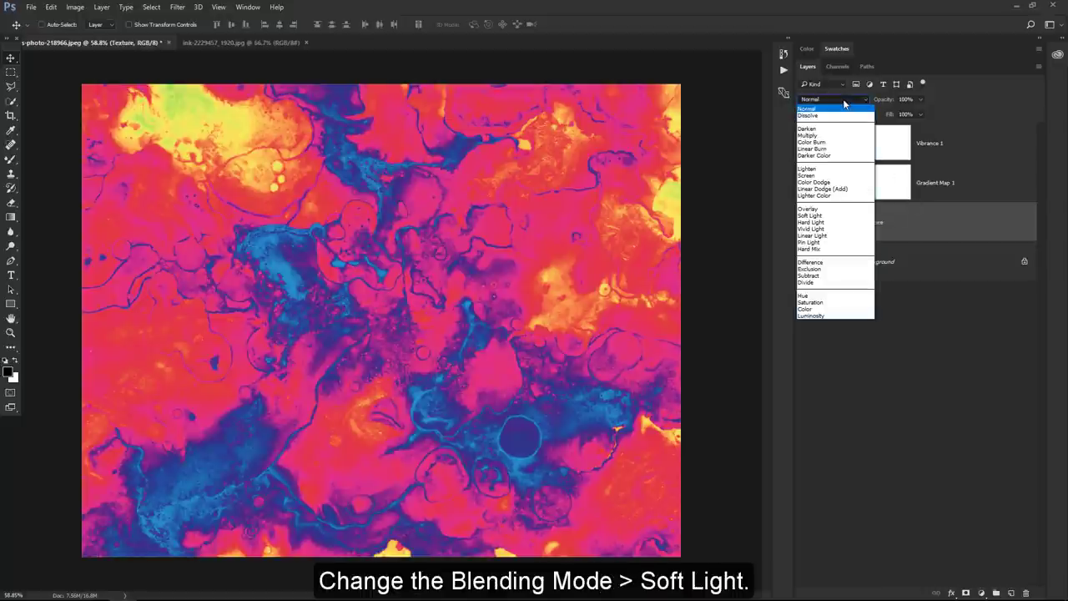
left_click(849, 220)
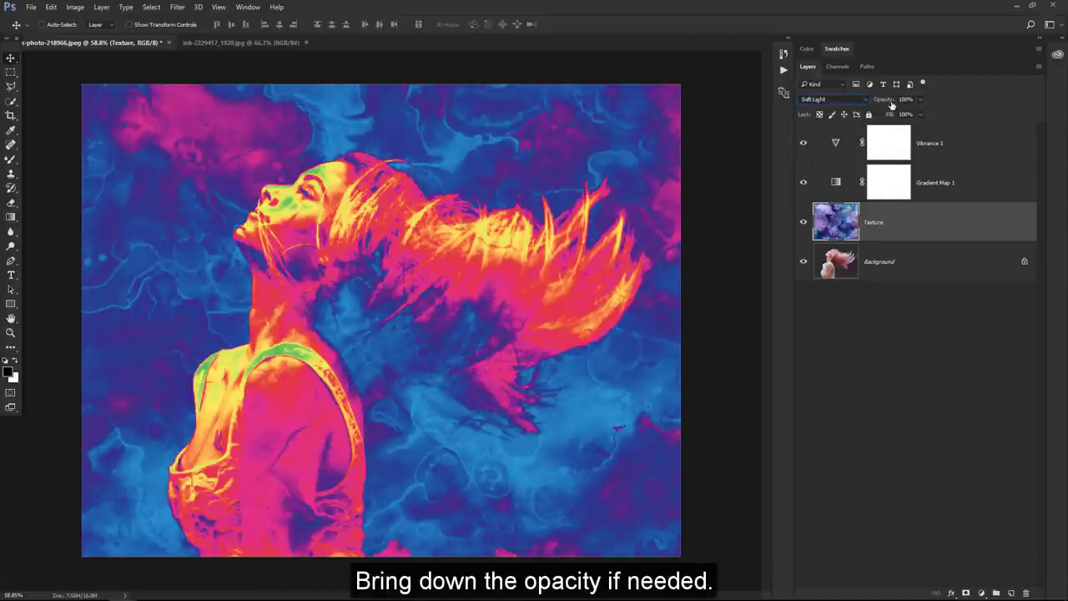
left_click_drag(891, 104, 840, 101)
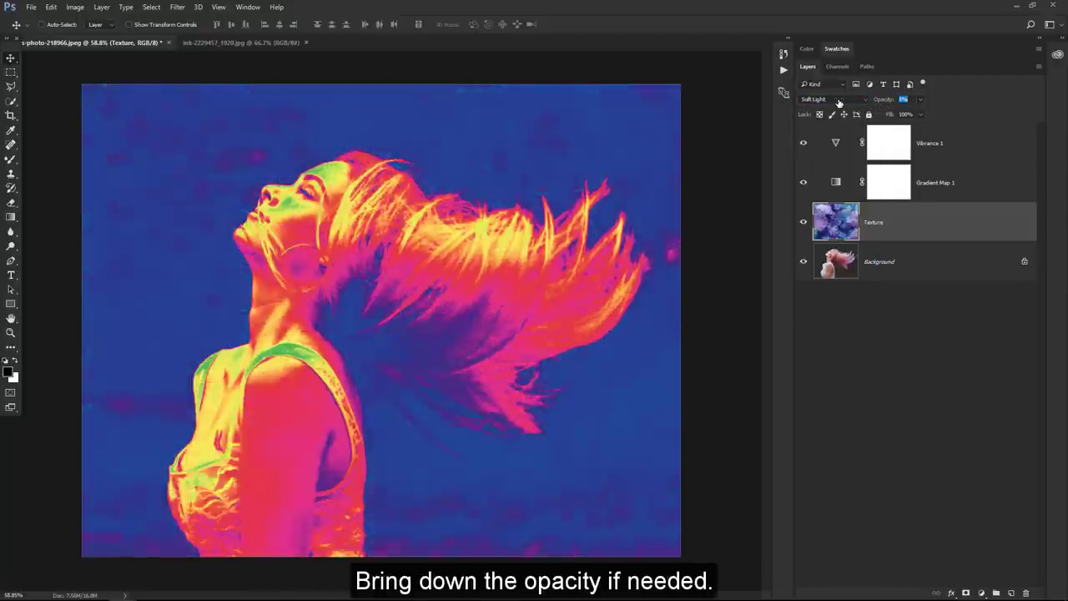